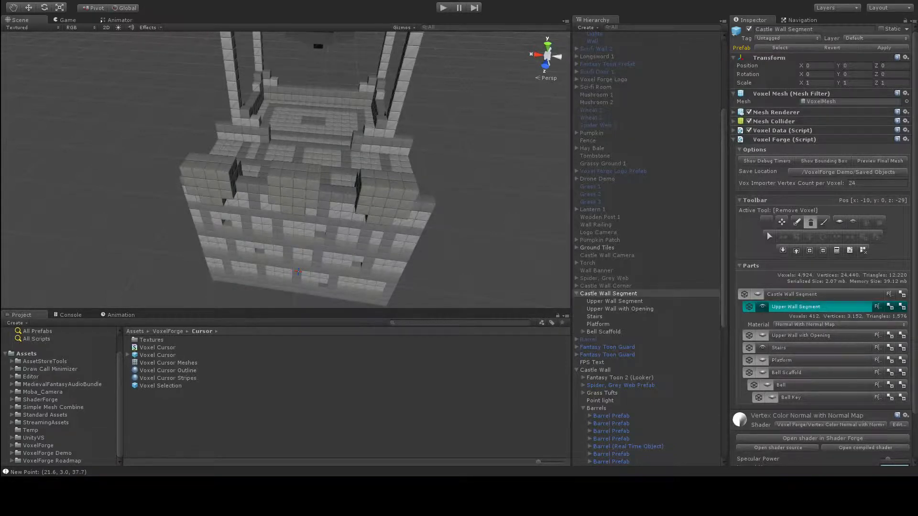
Step: Make the root Castle Wall Segment the active part for voxel editing
left_click(802, 293)
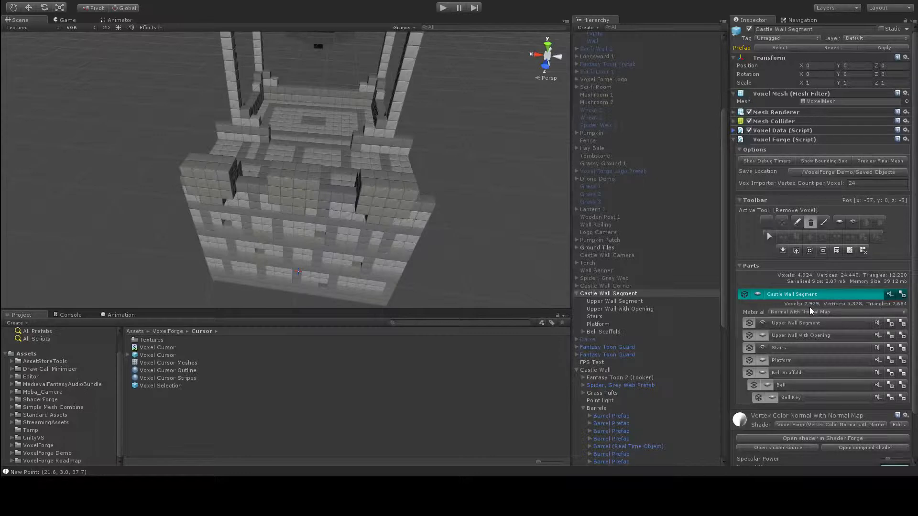
left_click(807, 324)
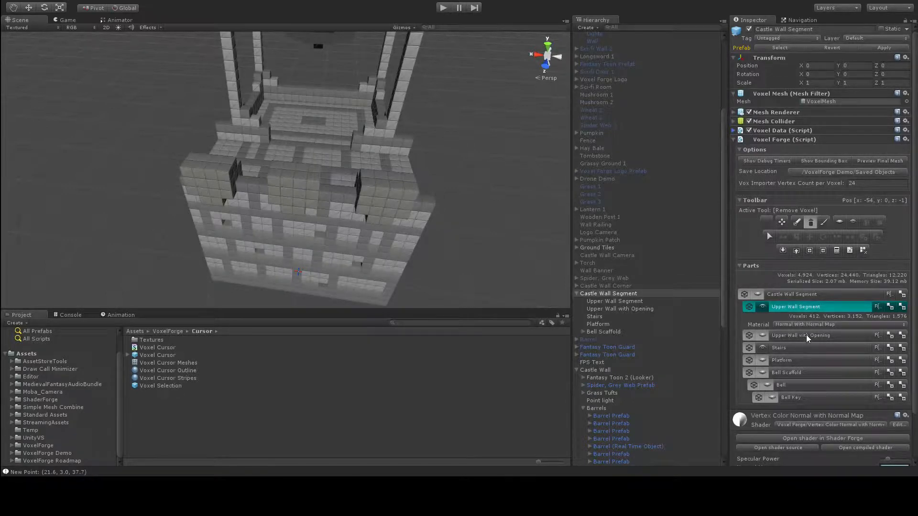
left_click(805, 298)
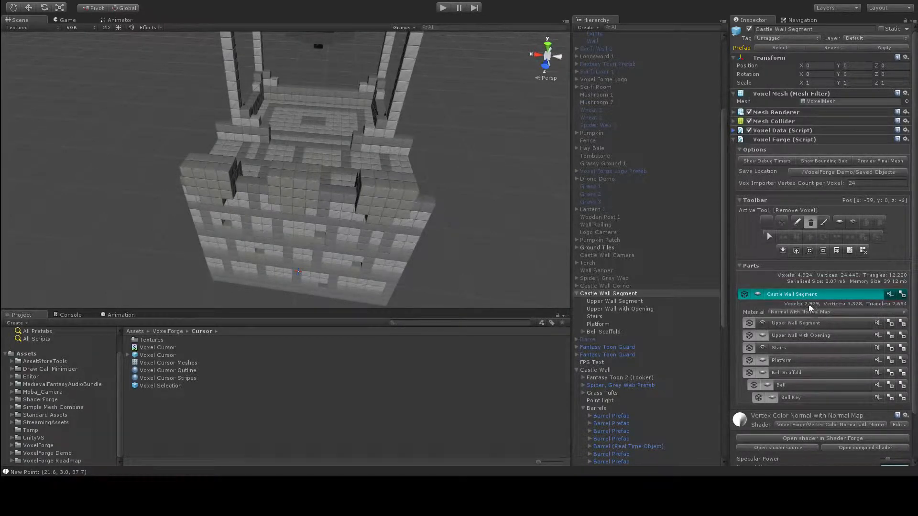
Step: Try removing the outer layer of voxels from the end face of the Castle Wall Segment, and restore it
left_click_drag(214, 221, 468, 195, "alt")
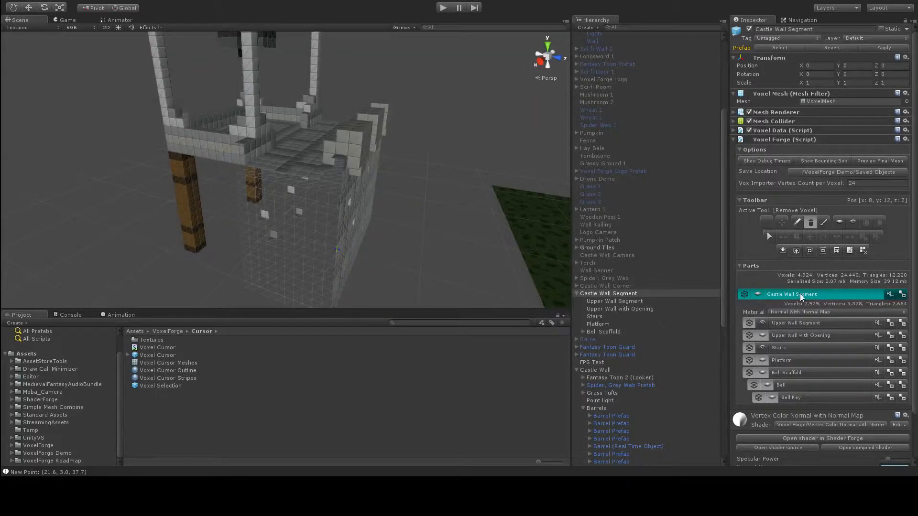
left_click_drag(410, 237, 333, 194, "alt")
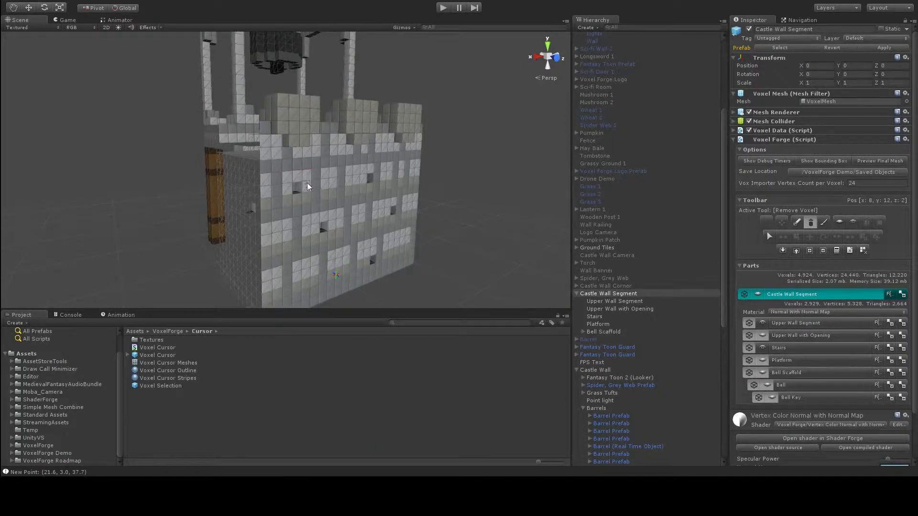
left_click_drag(282, 212, 374, 197, "alt")
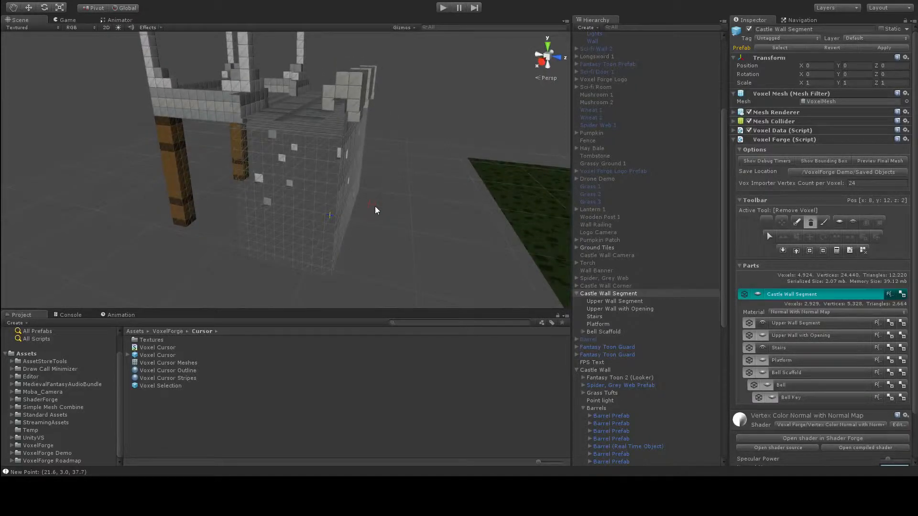
left_click_drag(281, 231, 375, 231, "alt")
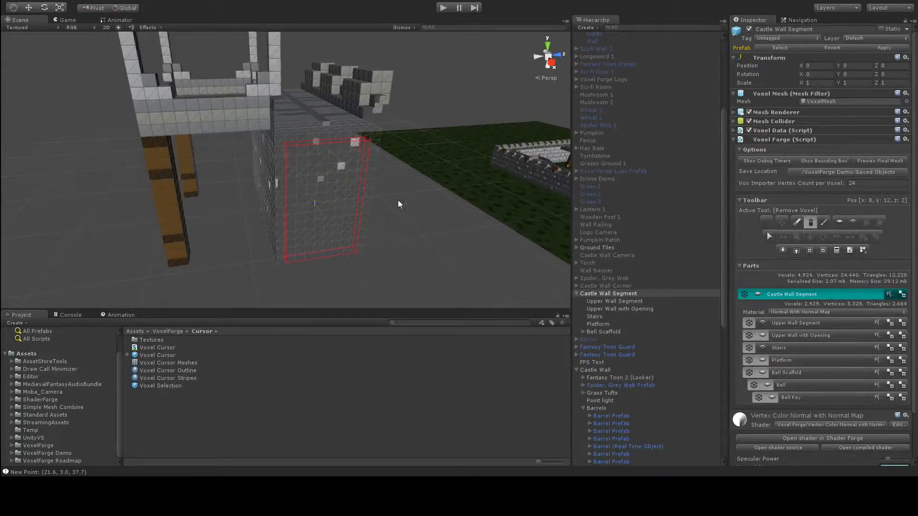
left_click(382, 167)
left_click_drag(304, 147, 321, 194, "alt")
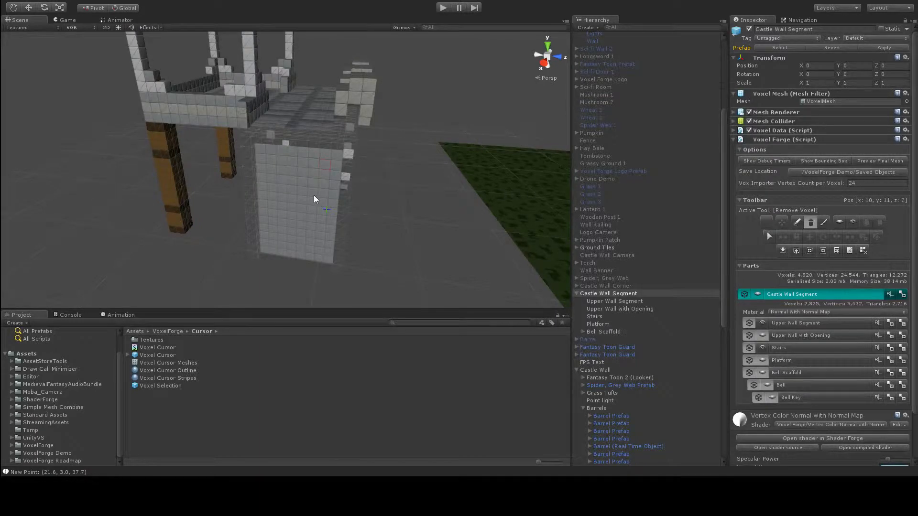
left_click(338, 220)
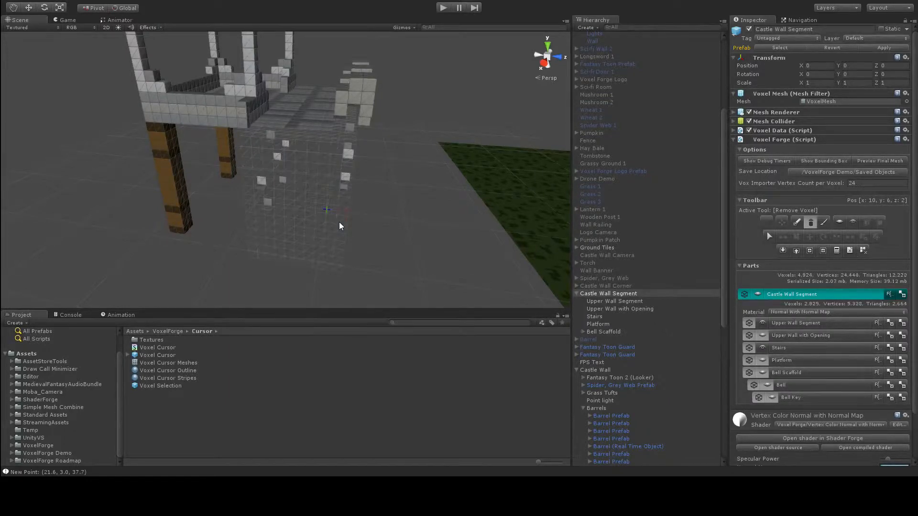
Step: Expand the Voxel Data script component of the Castle Wall Segment and look through the scene's object list
left_click_drag(373, 217, 392, 202, "alt")
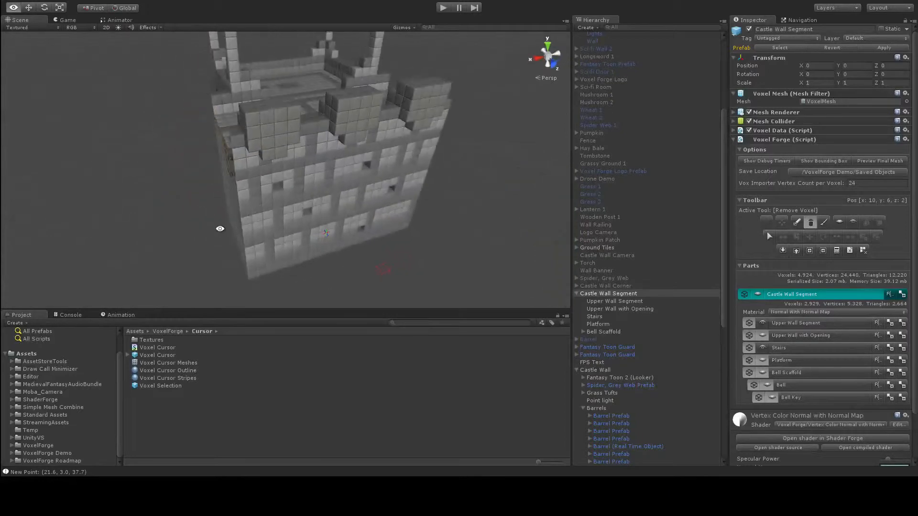
left_click_drag(428, 173, 383, 238, "alt")
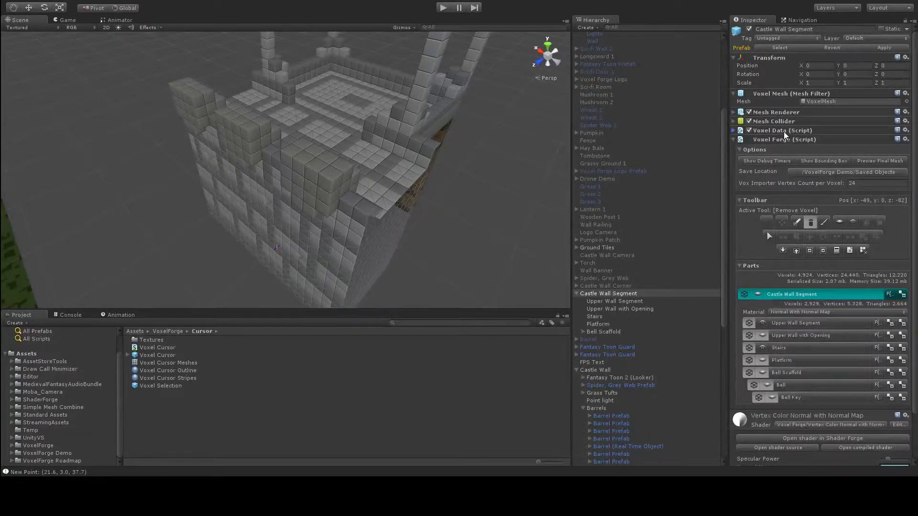
left_click(758, 132)
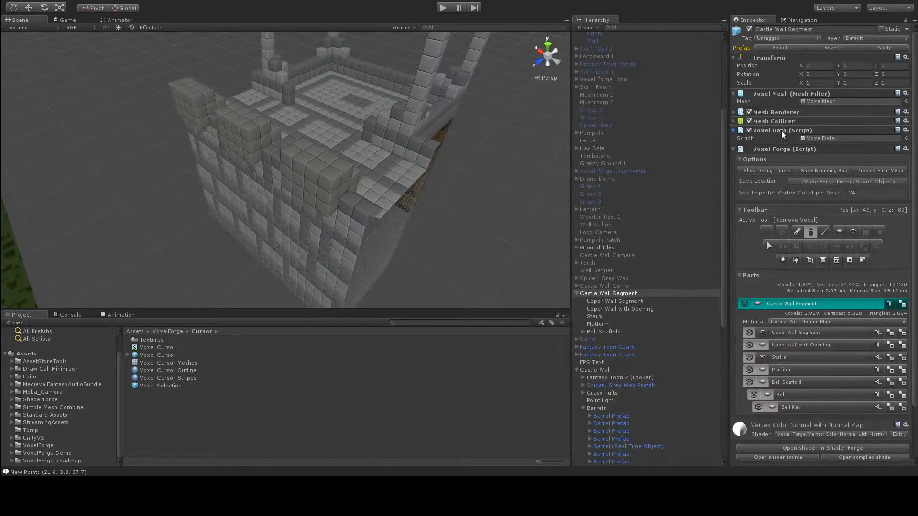
scroll(627, 296, "down", 5)
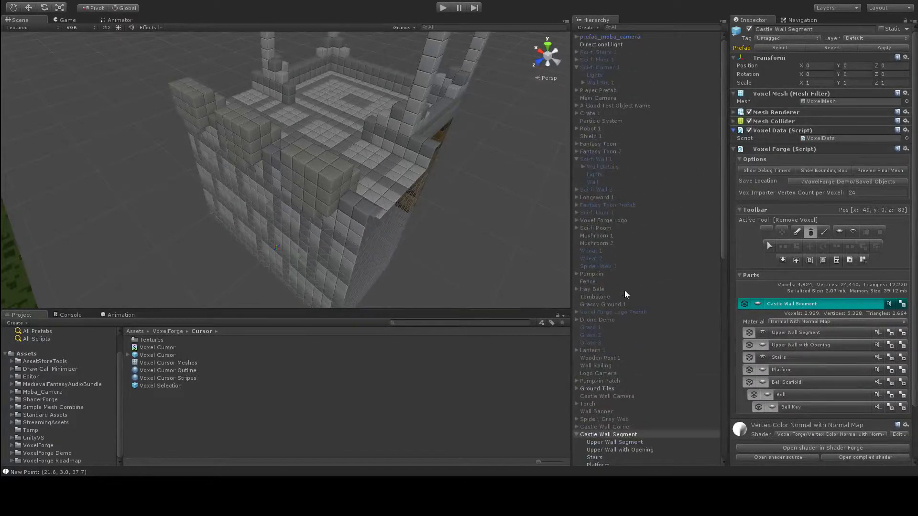
scroll(635, 290, "up", 4)
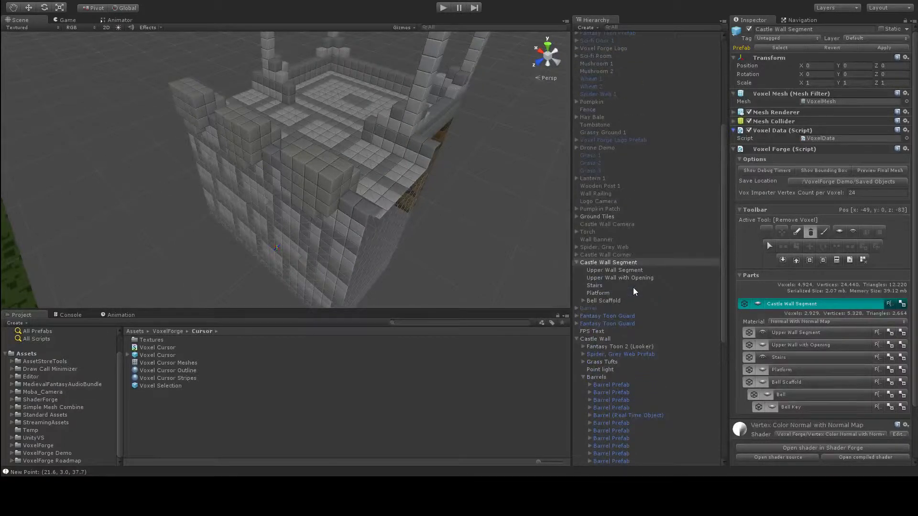
Step: Try adding a row of voxels in the gap beside the middle battlement with the Add Voxel tool, and undo the additions
left_click_drag(300, 191, 292, 170, "alt")
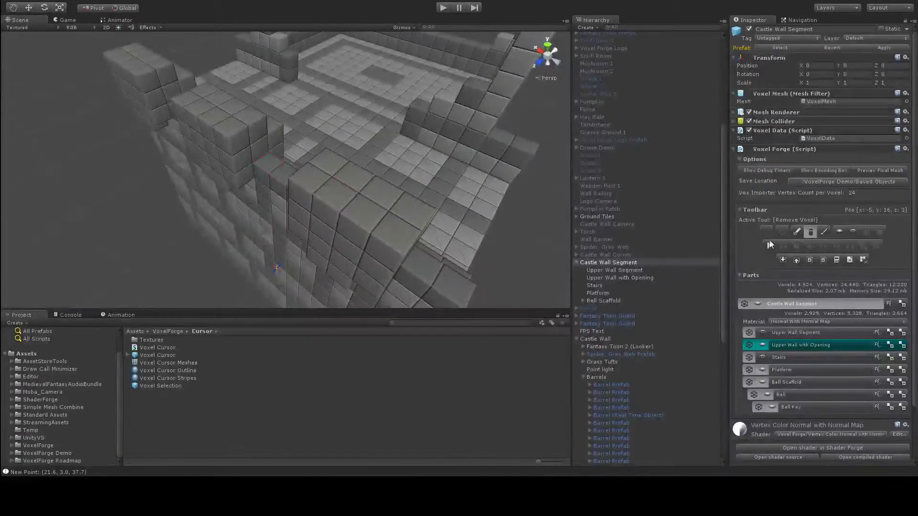
left_click(823, 232)
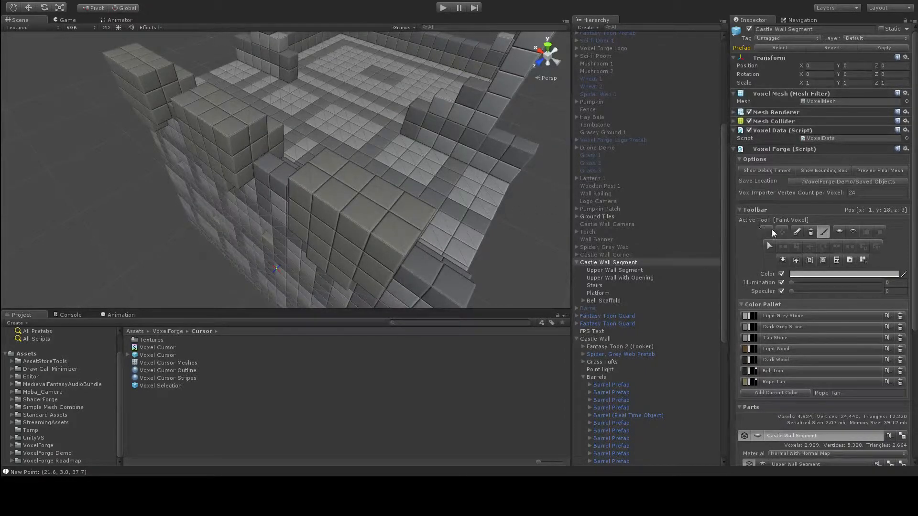
left_click(797, 232)
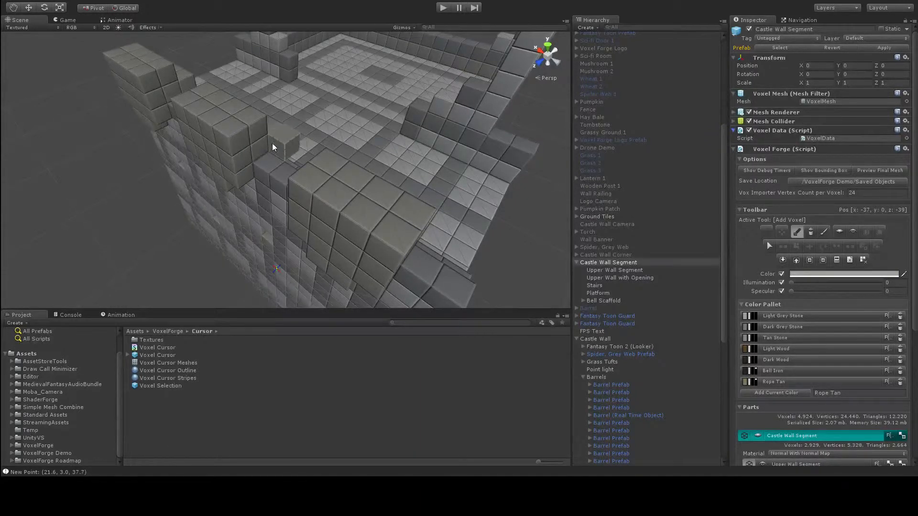
mouse_move(254, 151)
left_mouse_down()
mouse_move(262, 133)
mouse_move(243, 145)
mouse_move(268, 179)
mouse_move(286, 137)
mouse_move(273, 123)
left_mouse_up()
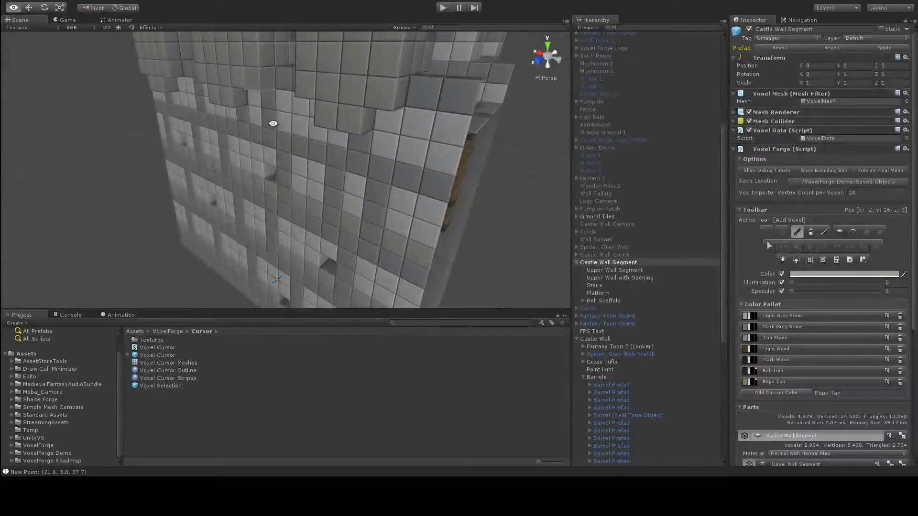
scroll(813, 351, "down", 5)
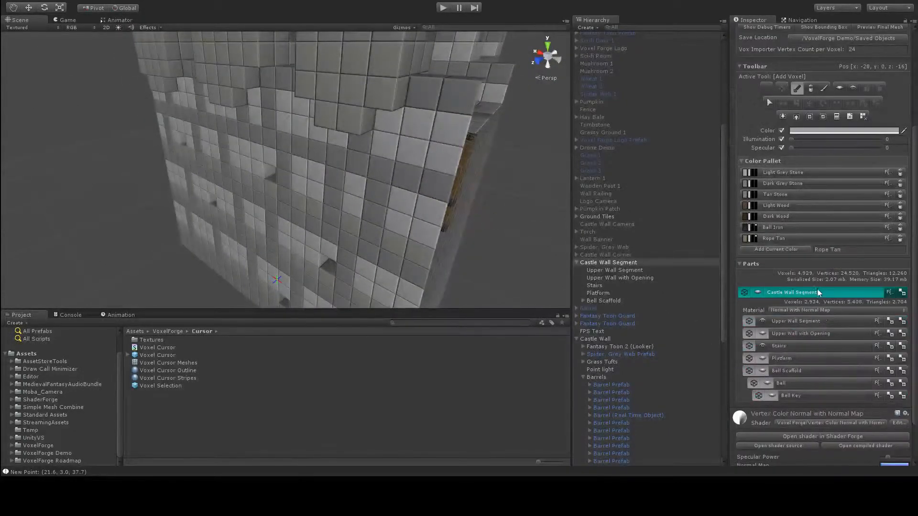
left_click_drag(437, 118, 441, 164, "alt")
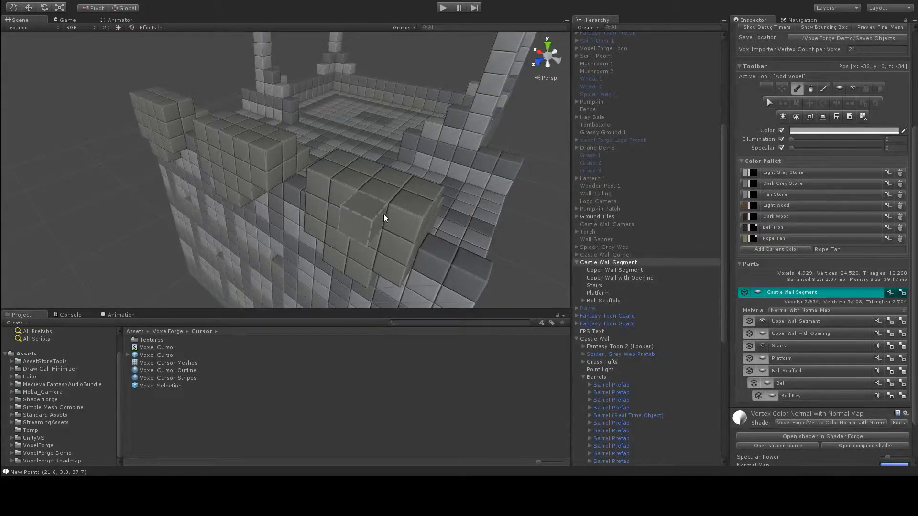
key("ctrl+z")
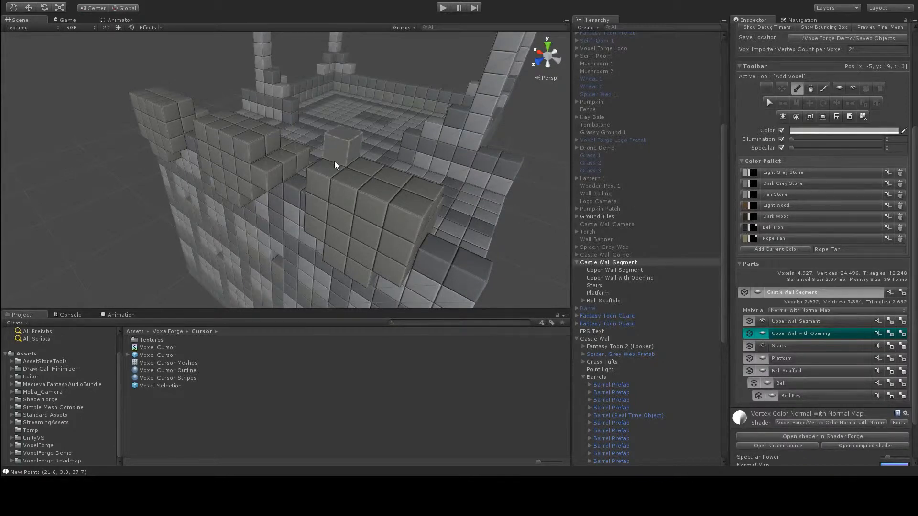
key("ctrl+z")
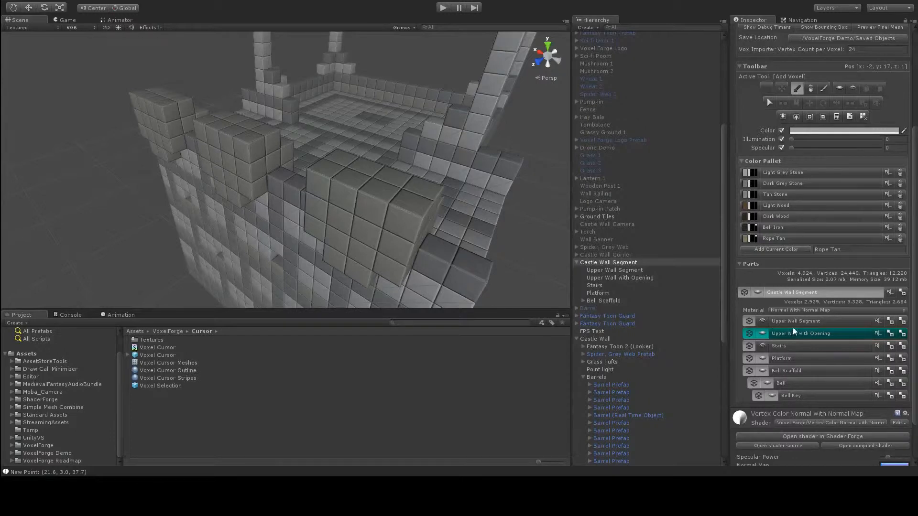
Step: Select the voxels of the end battlement in the Upper Wall with Opening part
left_click(811, 337)
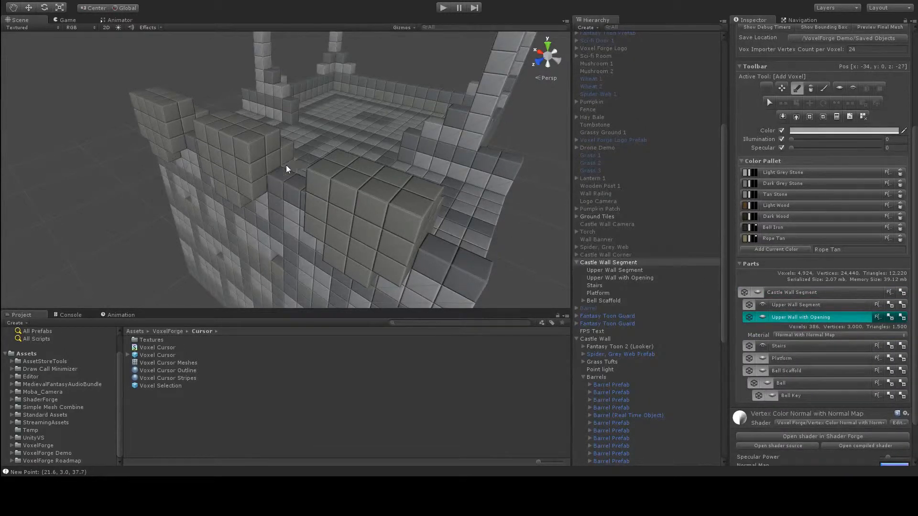
left_click_drag(261, 169, 260, 152)
left_click_drag(284, 206, 184, 153, "alt")
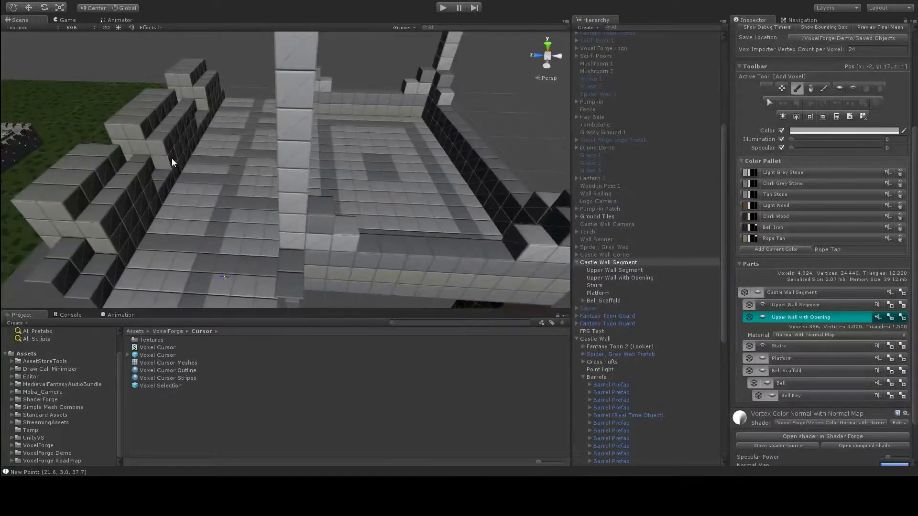
left_click_drag(92, 244, 330, 177, "alt")
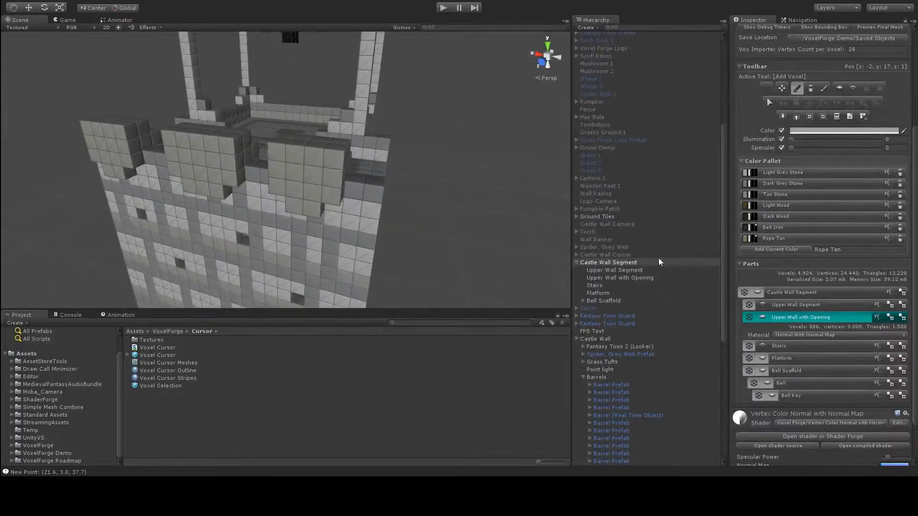
left_click(768, 103)
left_click_drag(379, 181, 333, 194, "alt")
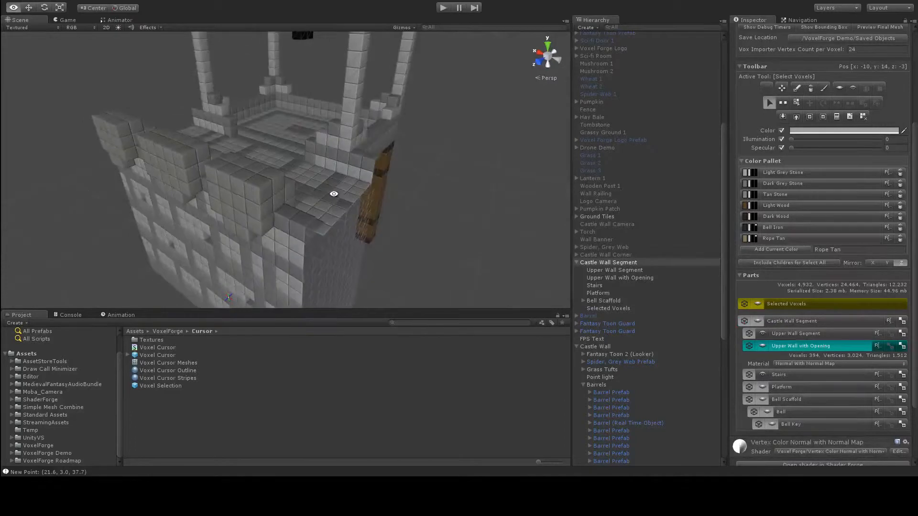
left_click(269, 207)
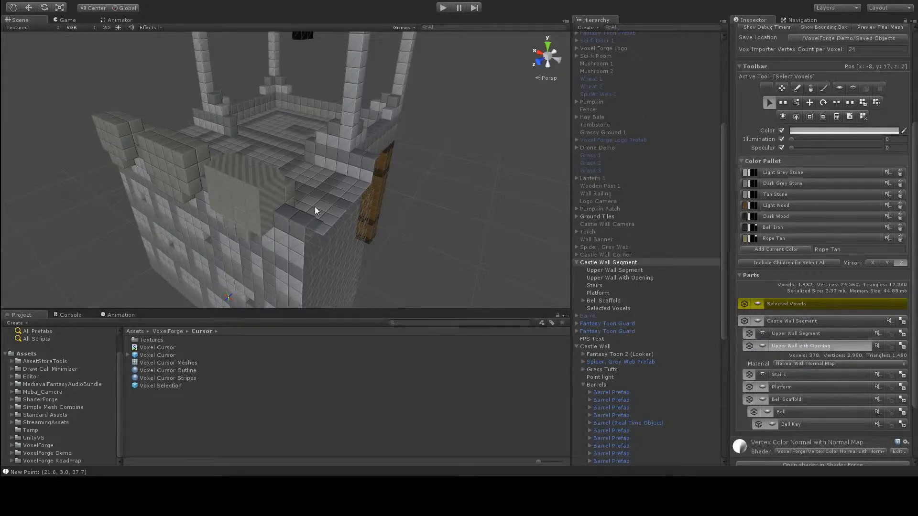
left_click_drag(359, 177, 171, 138, "alt")
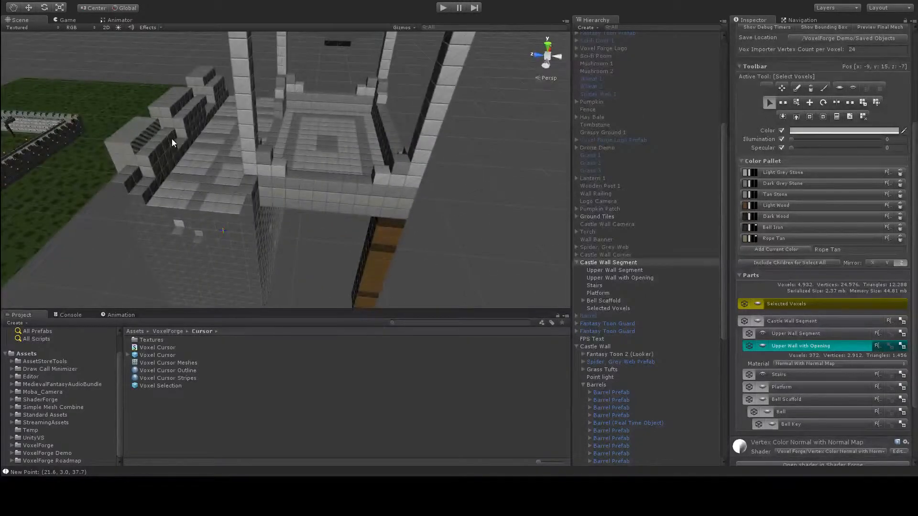
left_click_drag(174, 188, 368, 171, "alt")
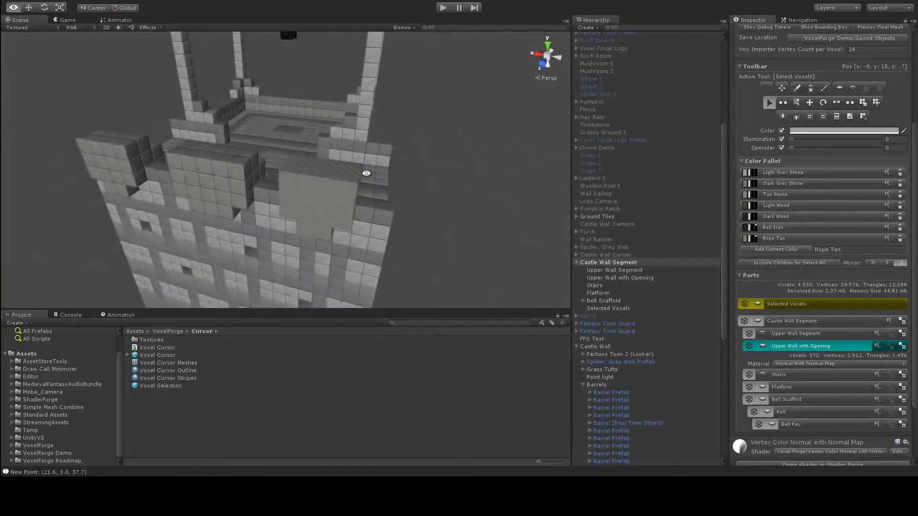
Step: Move the selected battlement voxels one voxel in the negative X direction and end the selection with no tool active
left_click(809, 102)
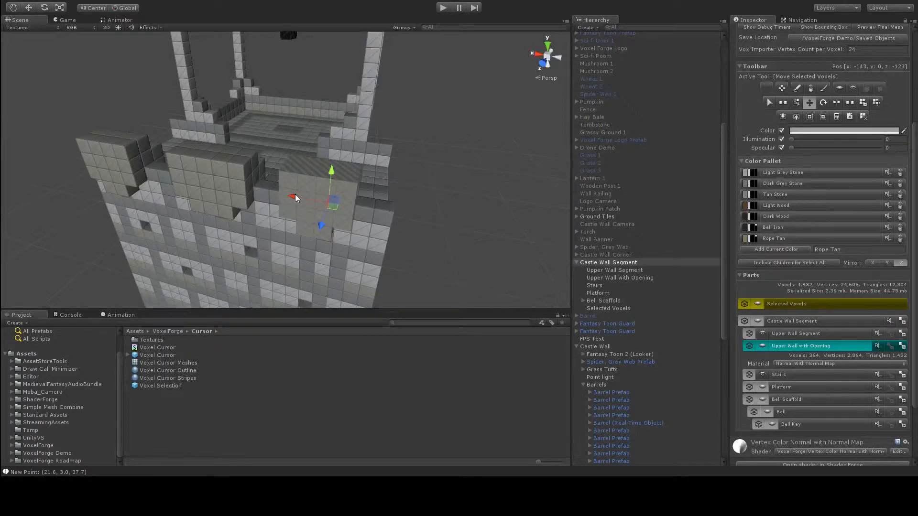
left_click_drag(306, 197, 316, 202)
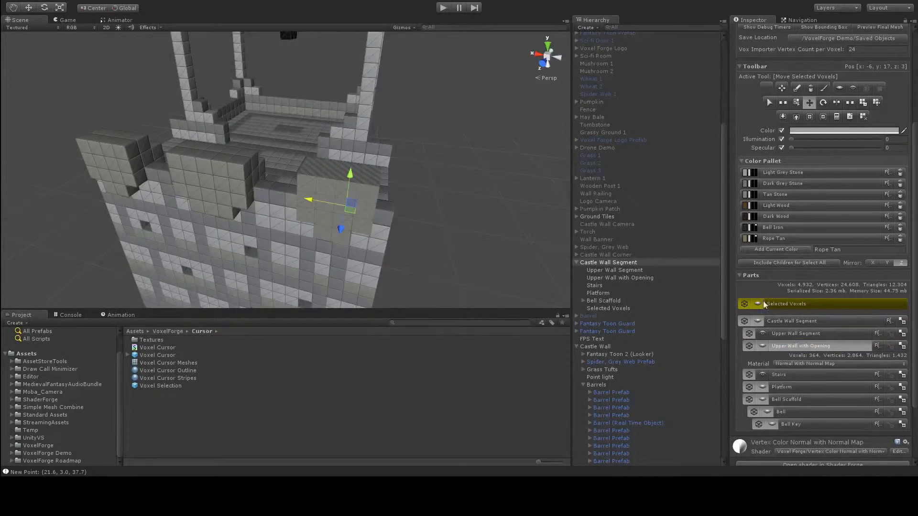
left_click(766, 88)
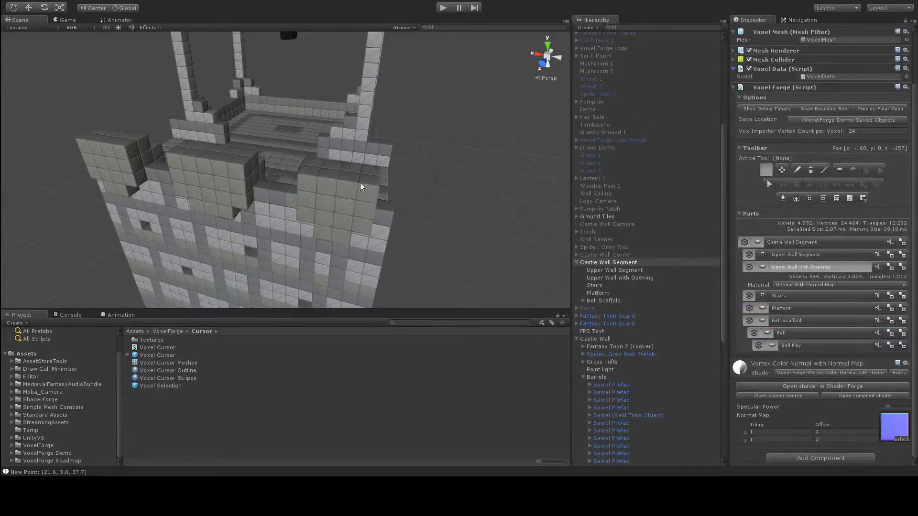
Step: Activate the Paint Voxel tool for the battlements of the Upper Wall with Opening part
scroll(319, 207, "up", 1)
left_click_drag(319, 207, 287, 174, "alt")
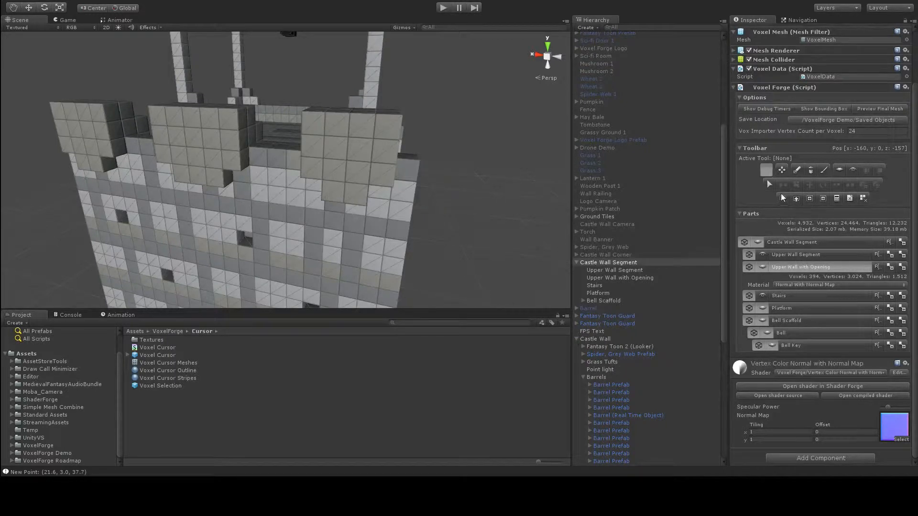
left_click(823, 170)
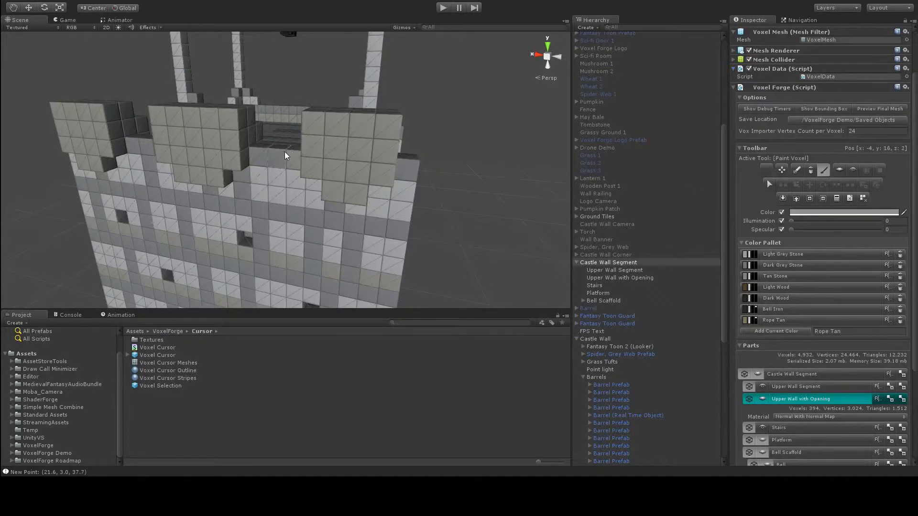
left_click_drag(268, 180, 358, 166, "alt")
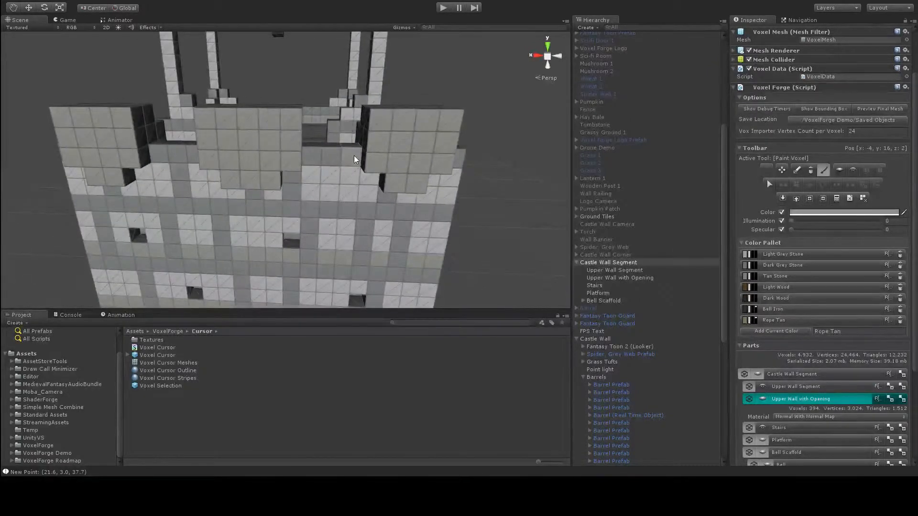
Step: Try selecting the voxels of the Castle Wall Segment's side face with the Select Voxels tool, and end with no tool active
left_click_drag(466, 158, 347, 161, "alt")
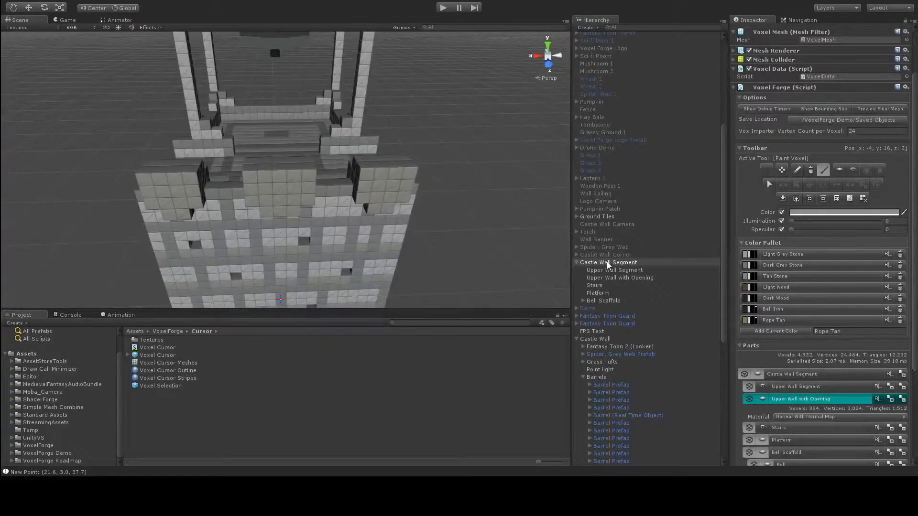
left_click_drag(484, 261, 393, 222, "alt")
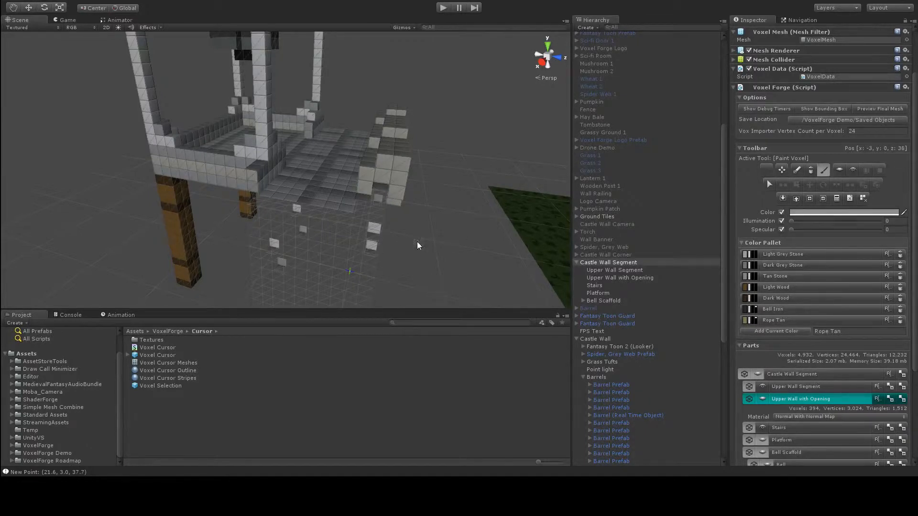
left_click_drag(418, 246, 372, 170, "alt")
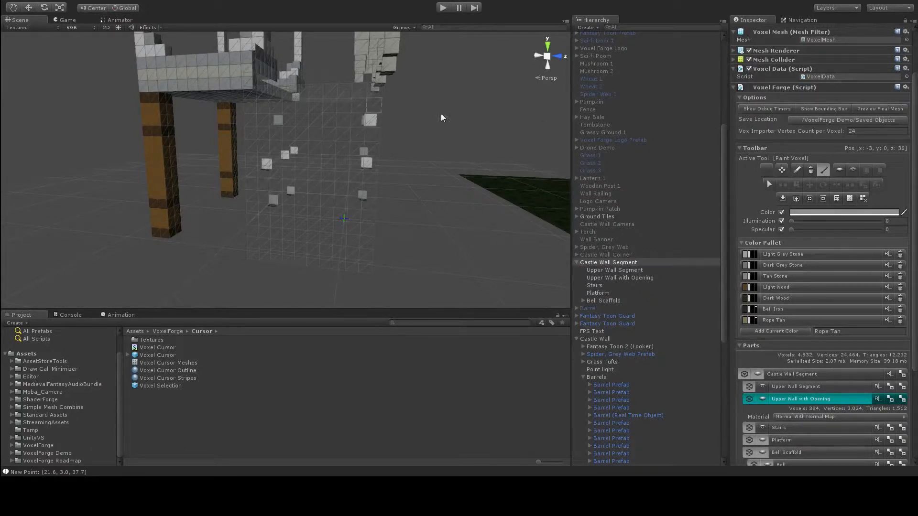
left_click(769, 184)
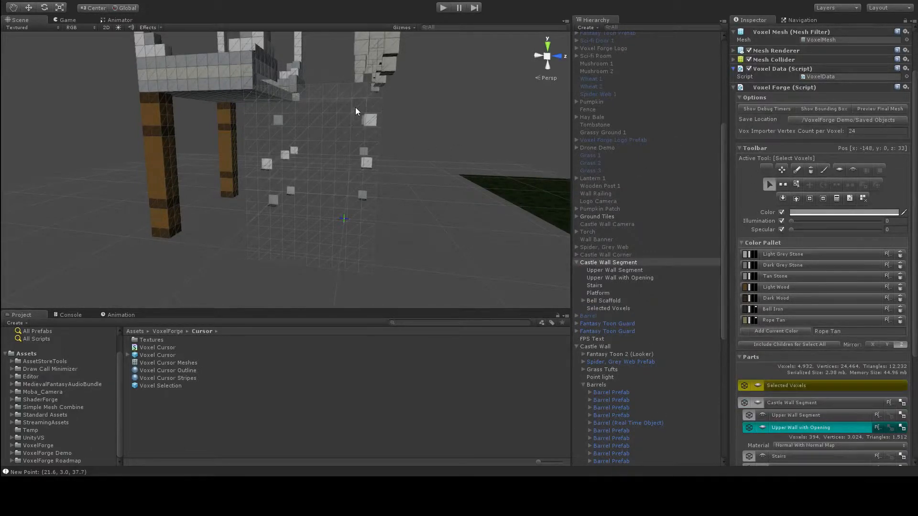
left_click_drag(347, 134, 266, 258)
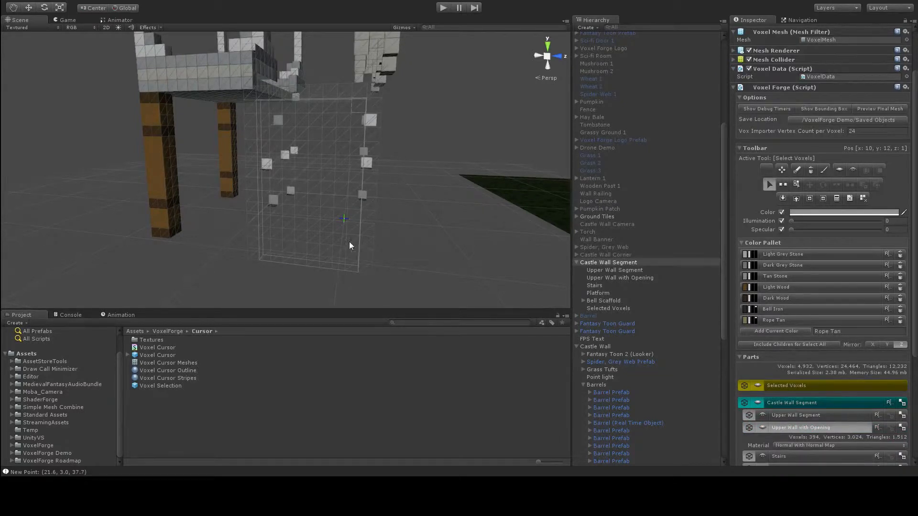
left_click_drag(414, 207, 440, 182, "alt")
left_click(767, 169)
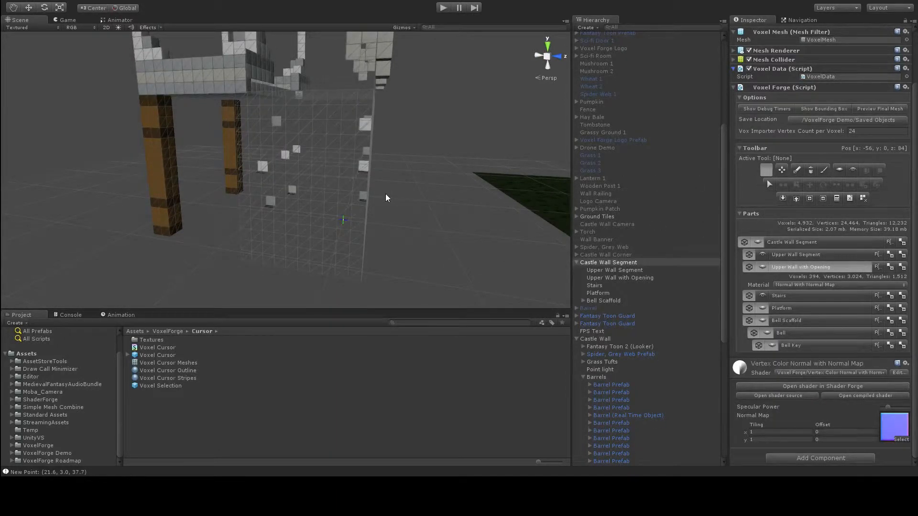
Step: Examine the wall segment from the front and side, and inspect the battlements and barrels on the assembled castle wall
left_click_drag(459, 128, 294, 156, "alt")
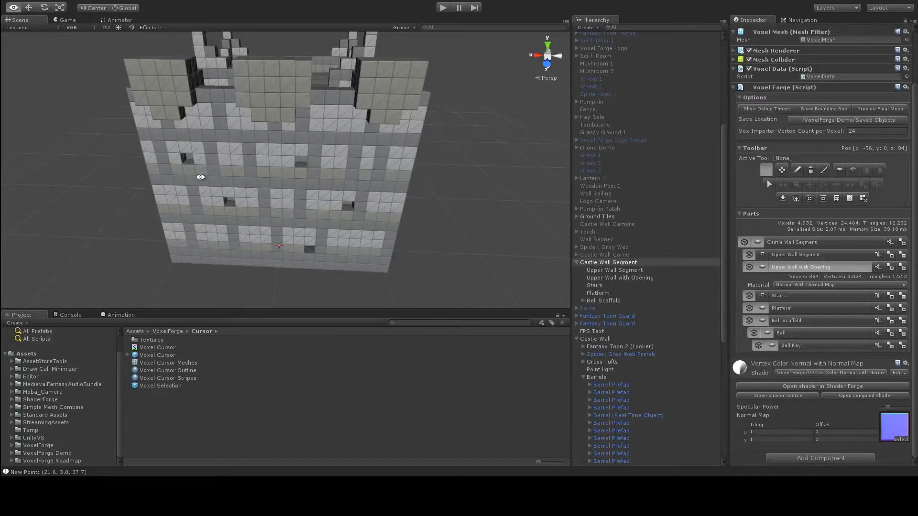
left_click_drag(201, 178, 340, 155, "alt")
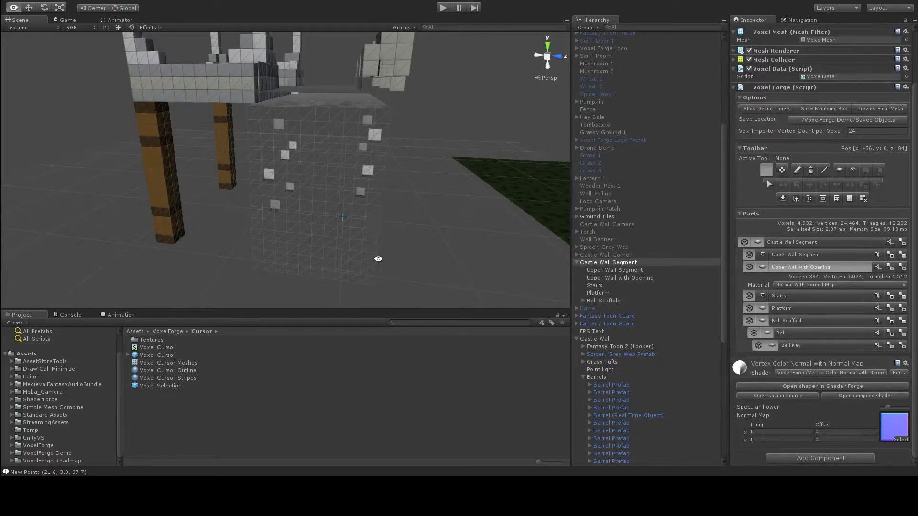
left_click_drag(371, 184, 239, 159, "alt")
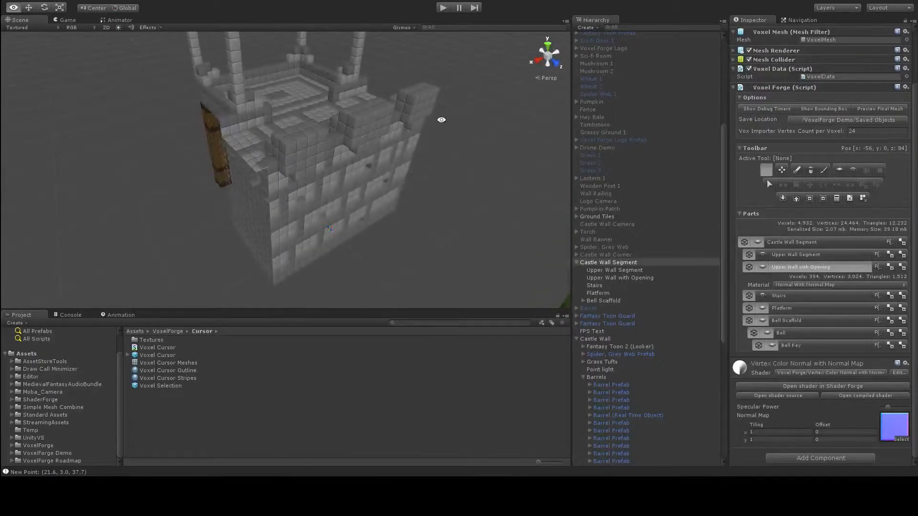
left_click_drag(441, 119, 329, 148, "alt")
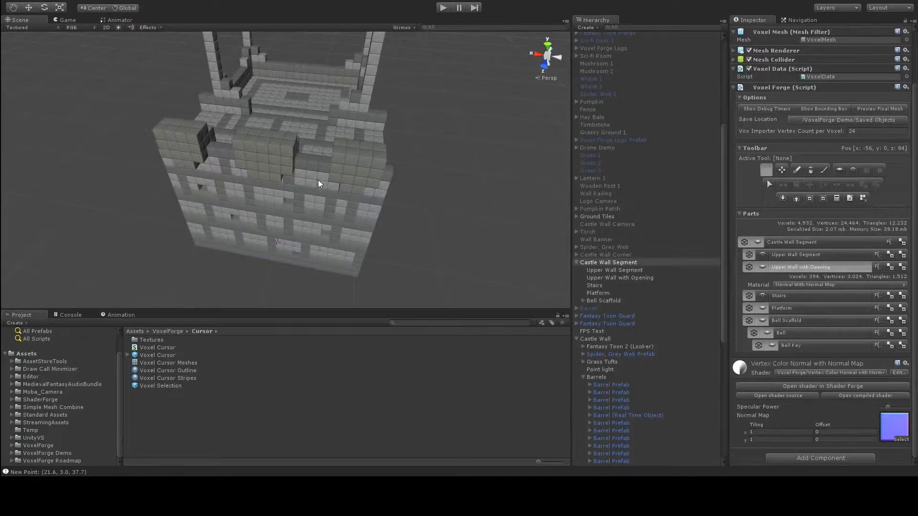
scroll(318, 194, "down", 5)
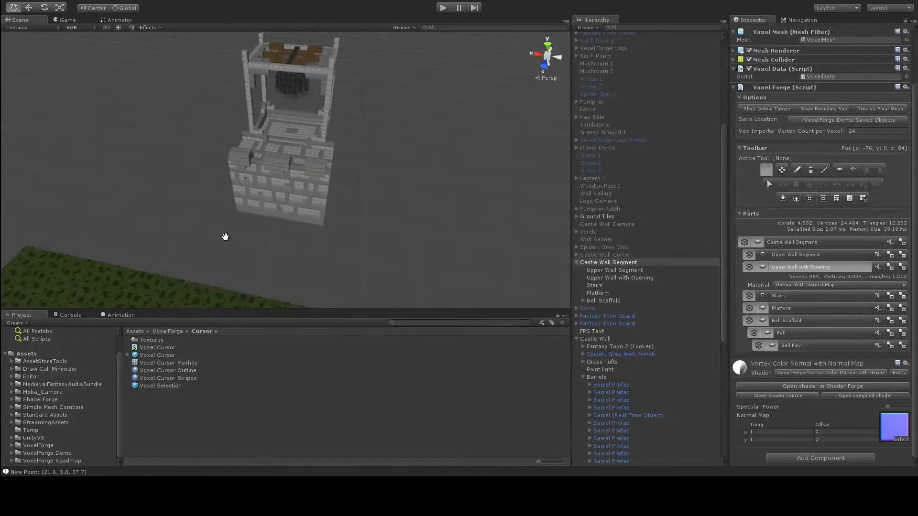
left_click_drag(226, 237, 277, 154, "alt")
middle_click_drag(259, 223, 299, 155)
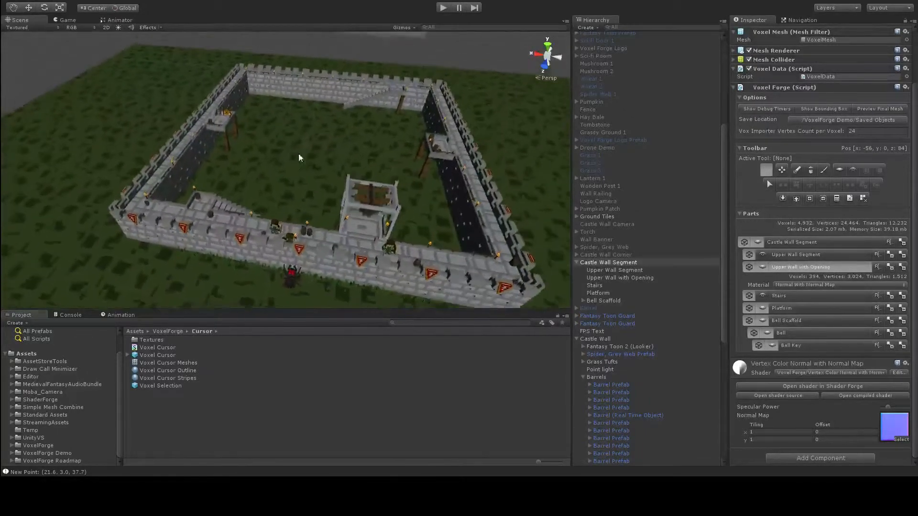
scroll(283, 178, "up", 4)
middle_click_drag(260, 213, 361, 170)
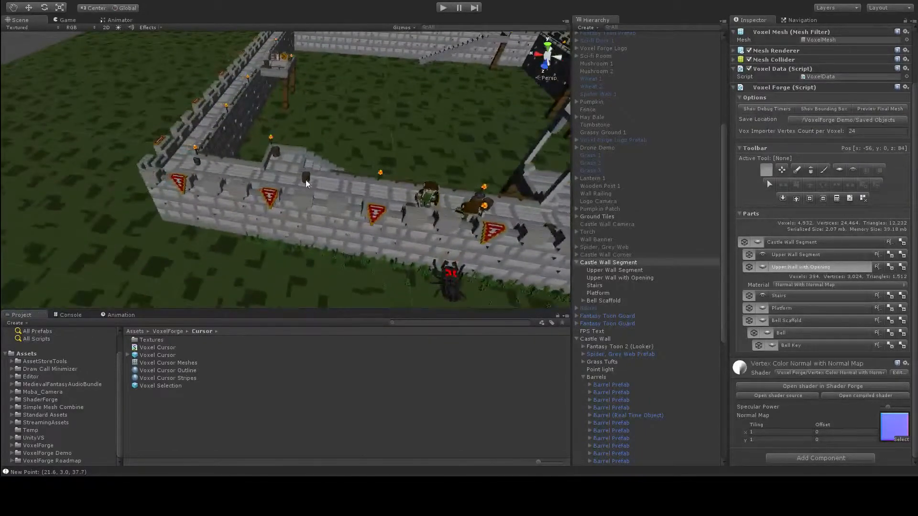
scroll(306, 180, "up", 4)
scroll(283, 165, "up", 4)
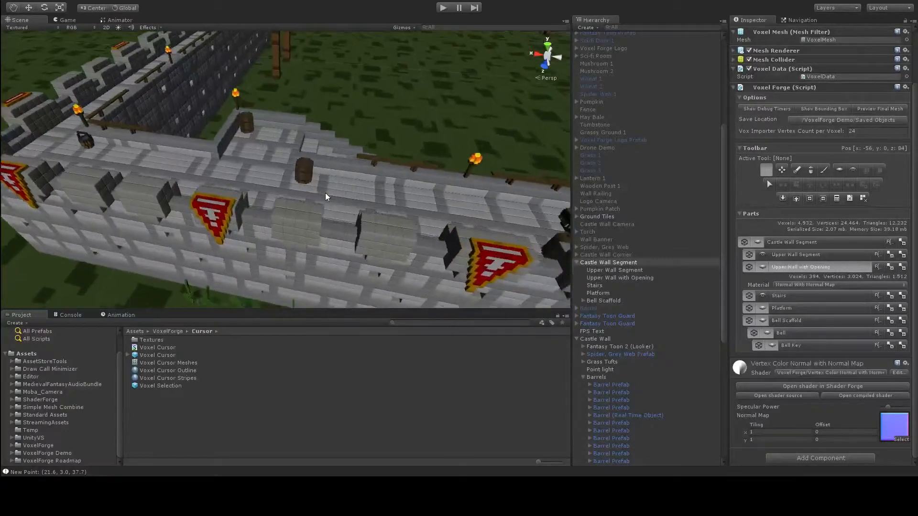
scroll(298, 183, "up", 2)
left_click_drag(282, 187, 303, 187, "alt")
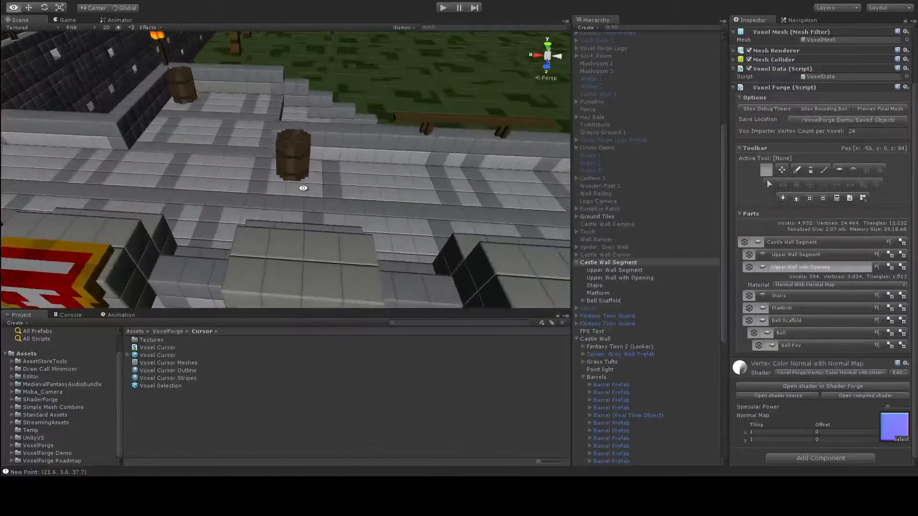
Step: Run the scene in play mode, select Barrel (Real Time Object) on the walkway in the Scene view, and expand its children
left_click(444, 8)
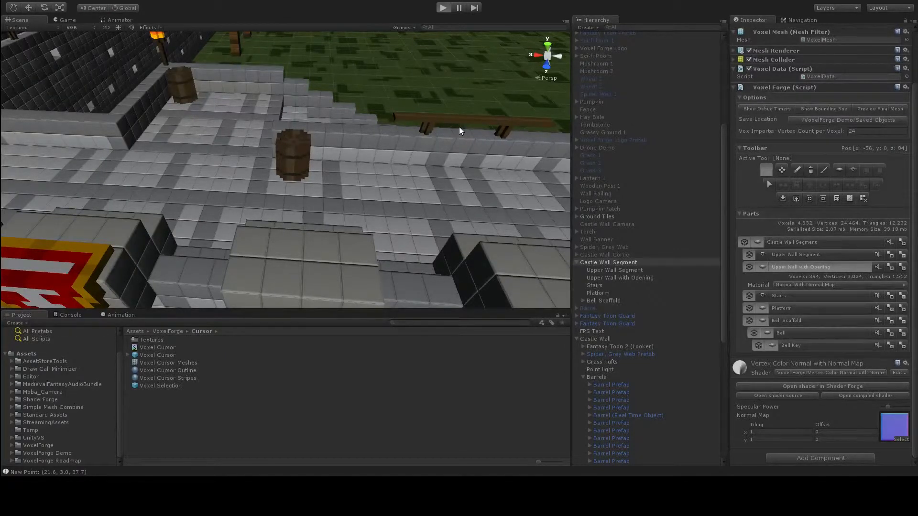
key("ctrl+p")
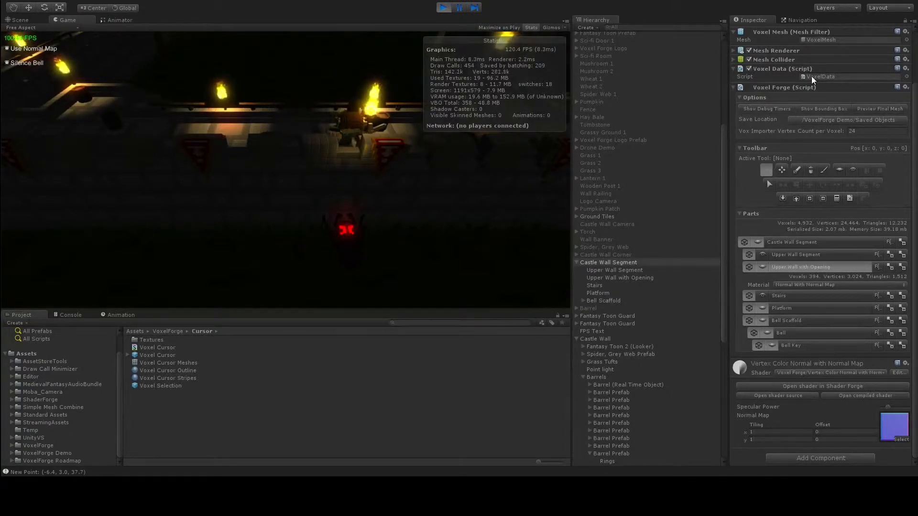
scroll(646, 320, "down", 4)
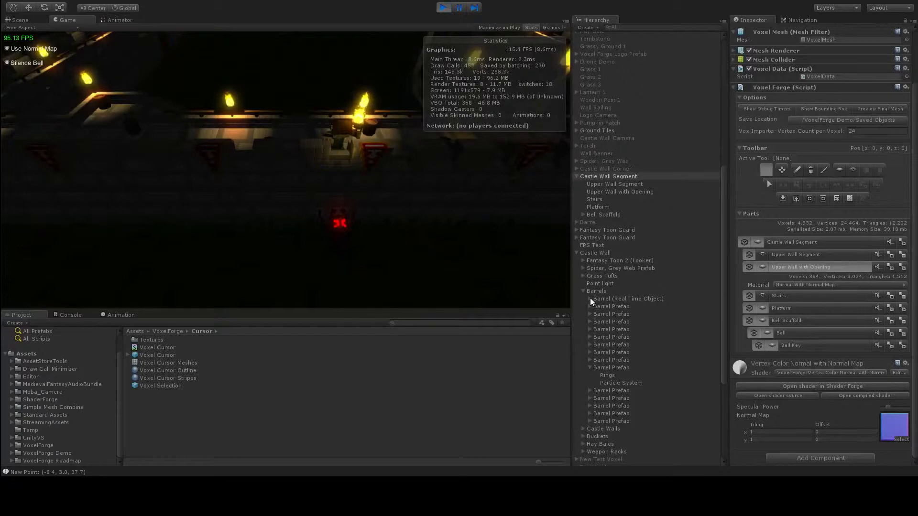
left_click(28, 20)
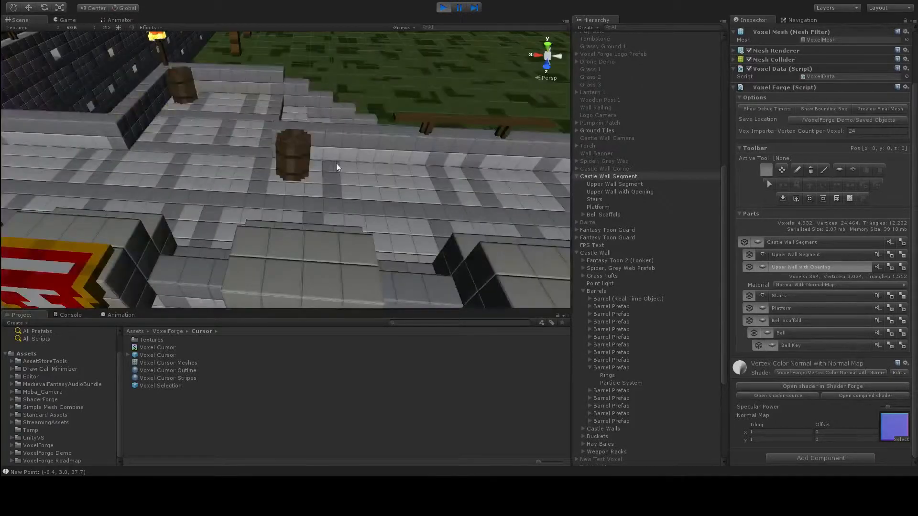
left_click(303, 156)
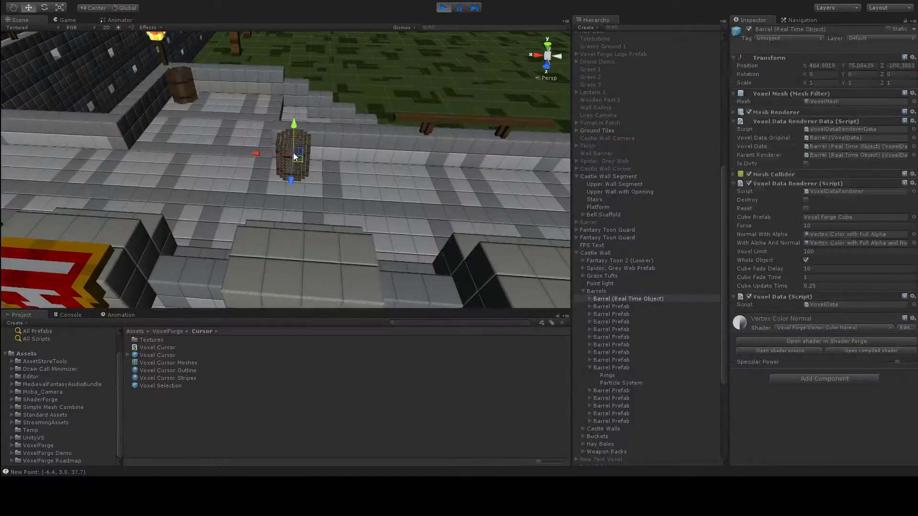
left_click(589, 299)
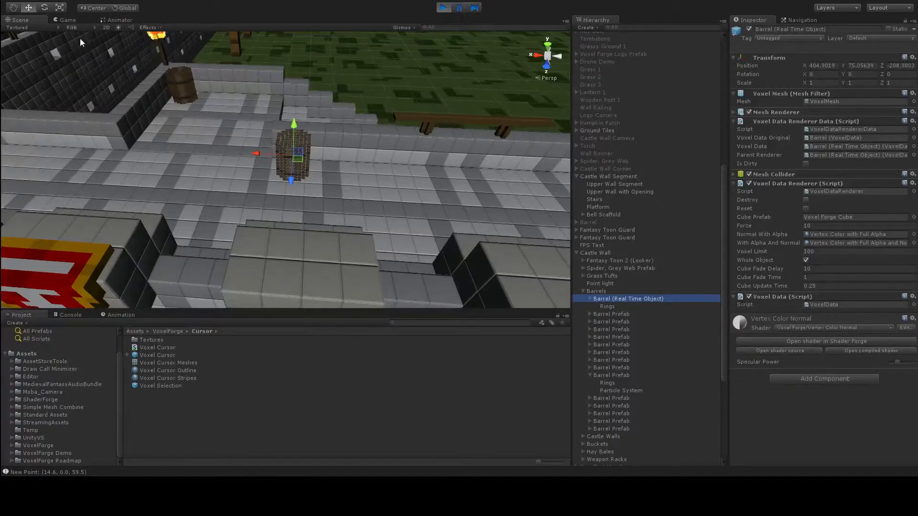
Step: Break apart the corner barrel and the Barrel (Real Time Object) on the walkway in the Game view, and watch their scattered voxels
left_click(75, 21)
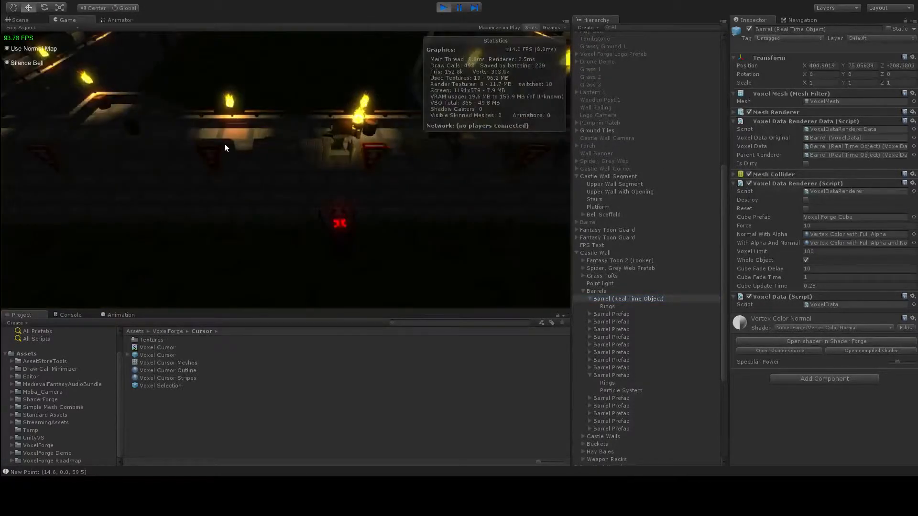
scroll(225, 143, "up", 5)
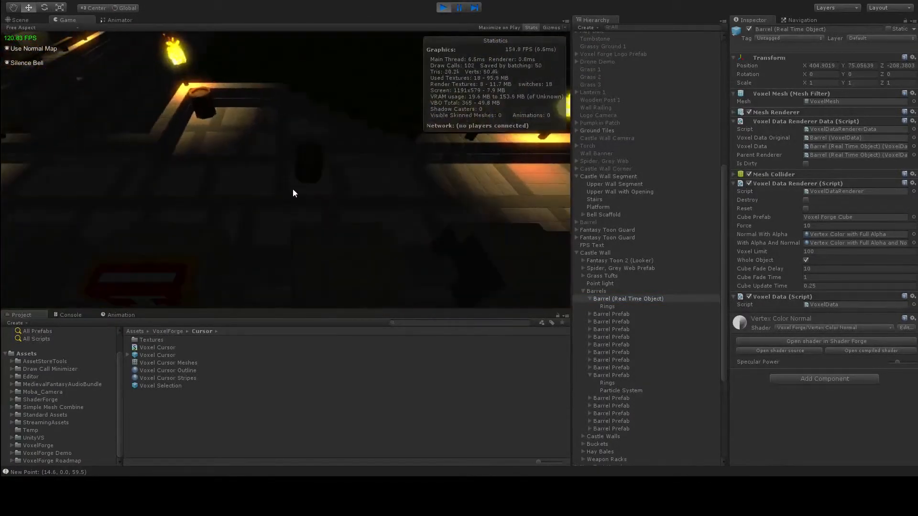
middle_click_drag(239, 136, 270, 153)
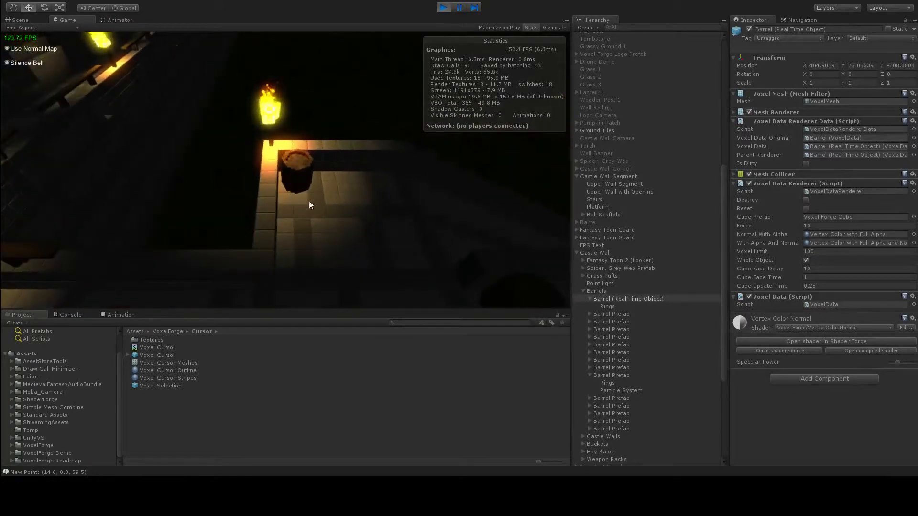
left_click(305, 168)
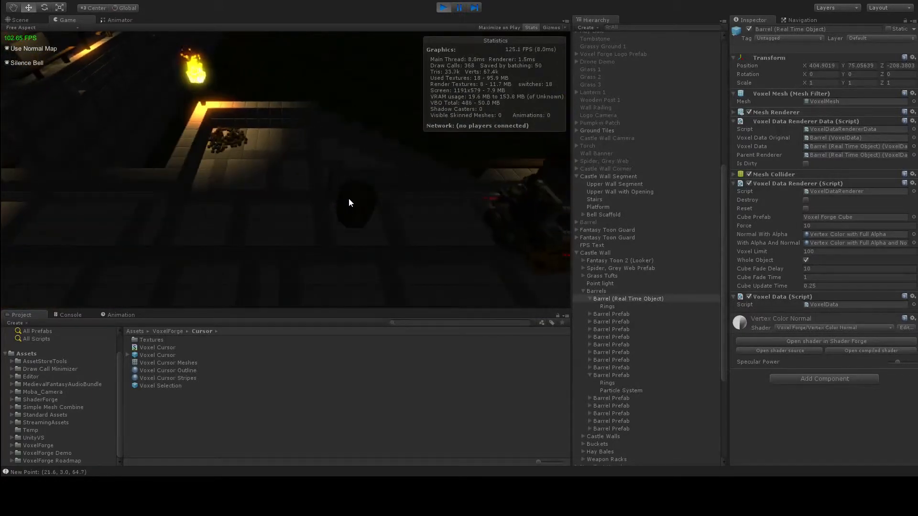
left_click(349, 199)
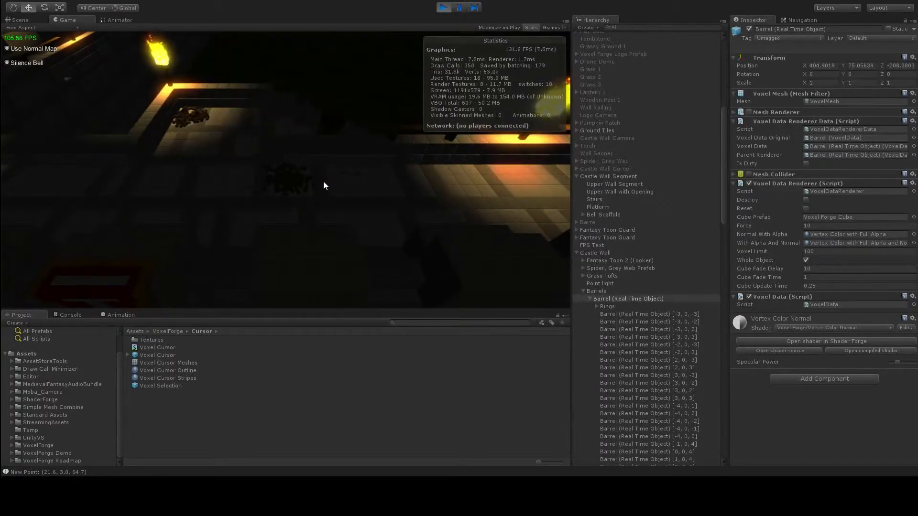
key("w")
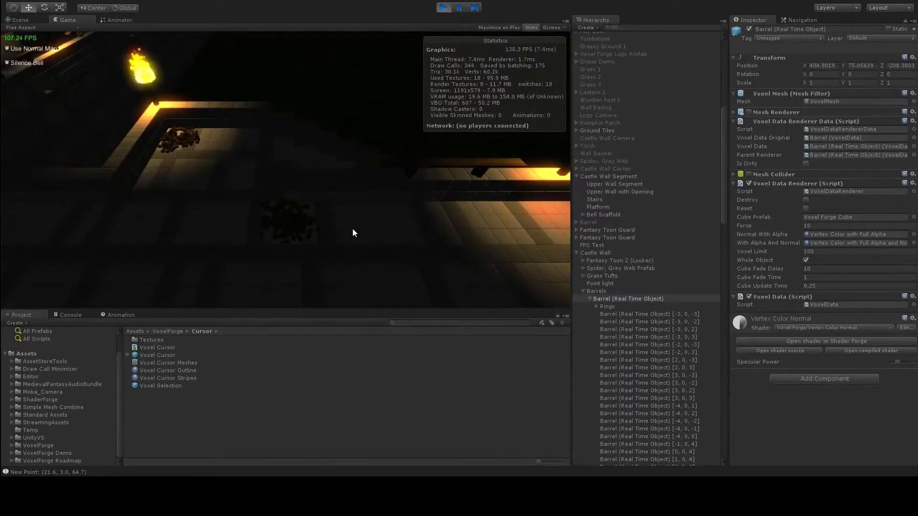
key("a")
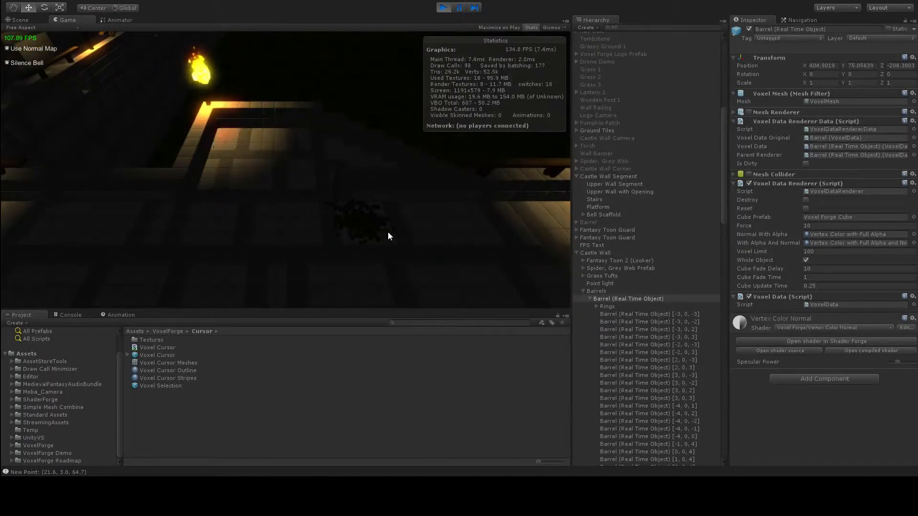
key("d")
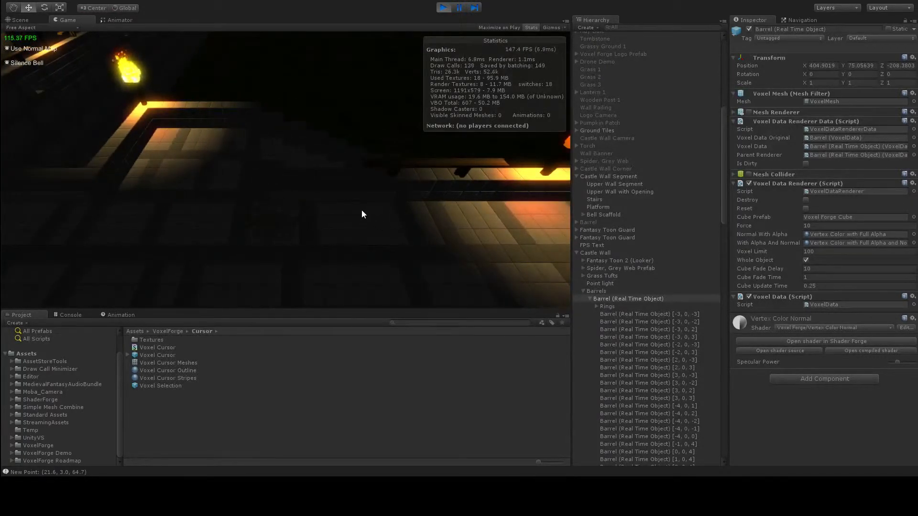
scroll(365, 209, "down", 4)
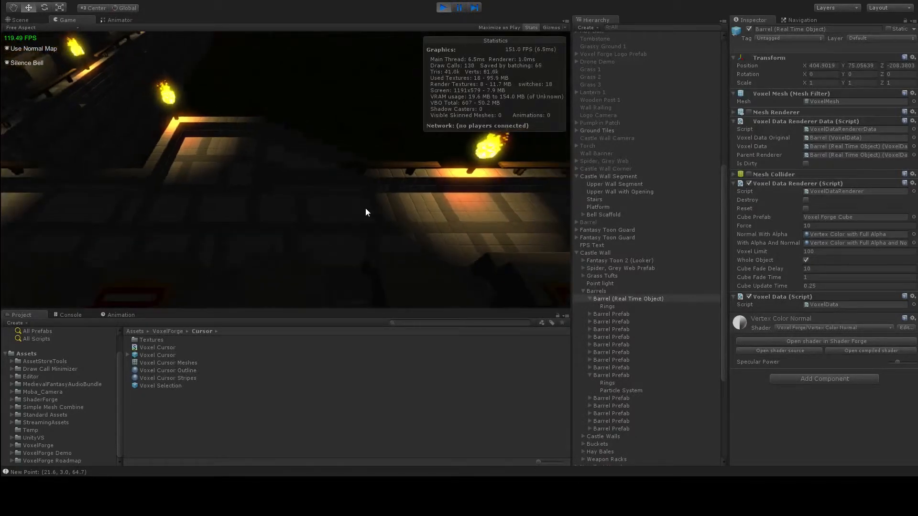
Step: Break apart the stacked barrels at the edge of the torch-lit platform in the running game
key("d")
key("d")
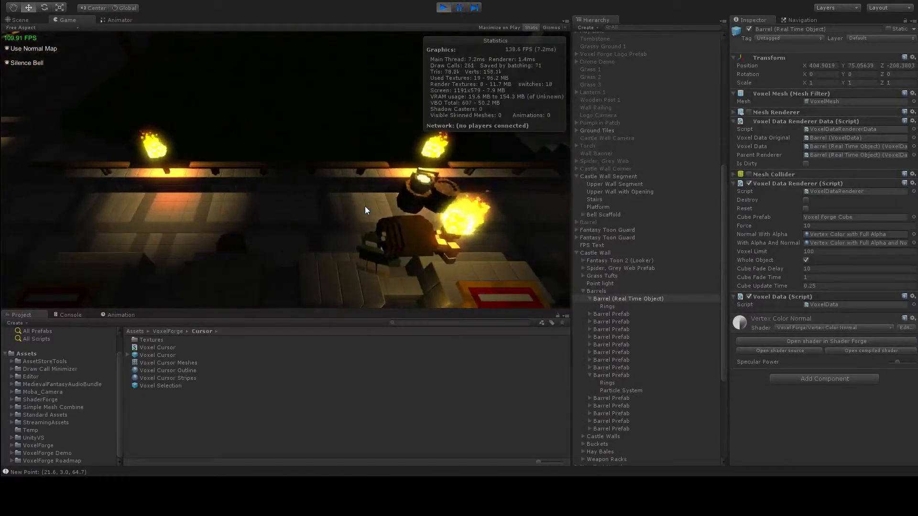
key("s")
key("a")
key("w")
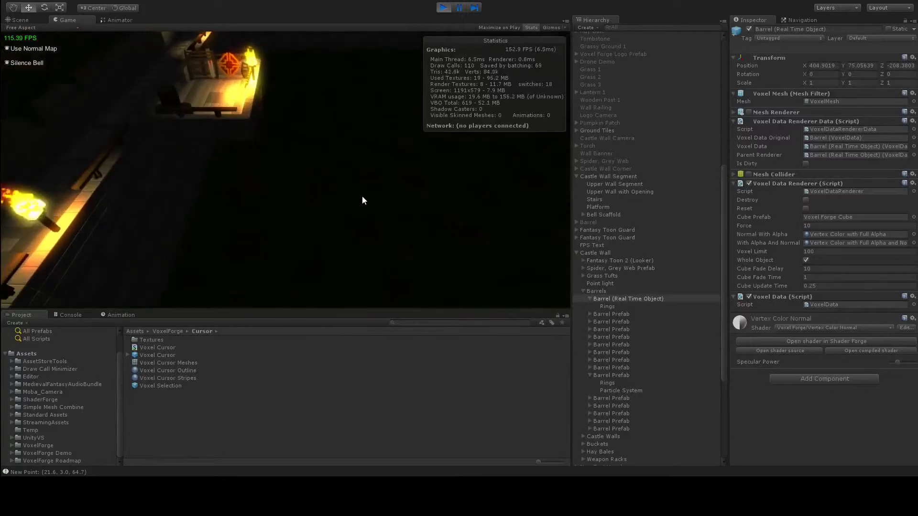
key("a")
key("w")
scroll(353, 208, "up", 3)
middle_click_drag(333, 186, 511, 186)
key("w")
key("a")
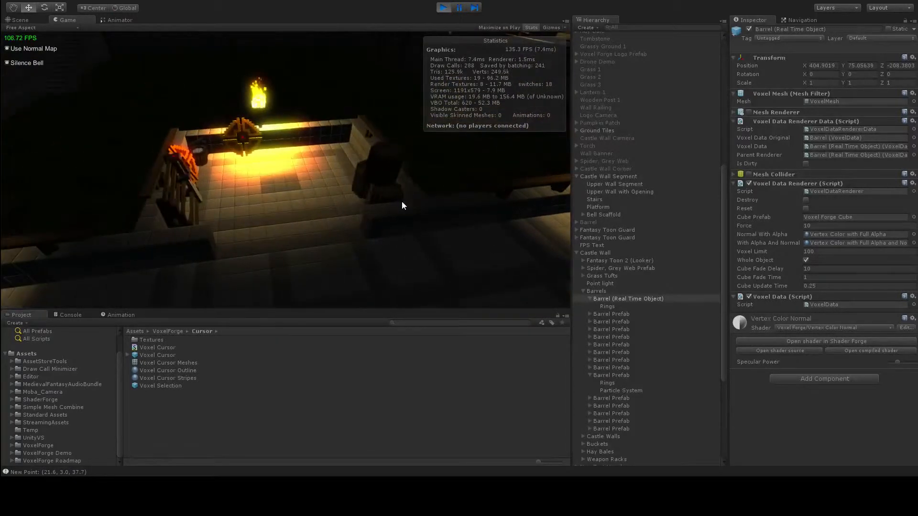
left_click(363, 176)
left_click(371, 191)
mouse_move(366, 200)
middle_mouse_down()
mouse_move(386, 200)
mouse_move(368, 200)
middle_mouse_up()
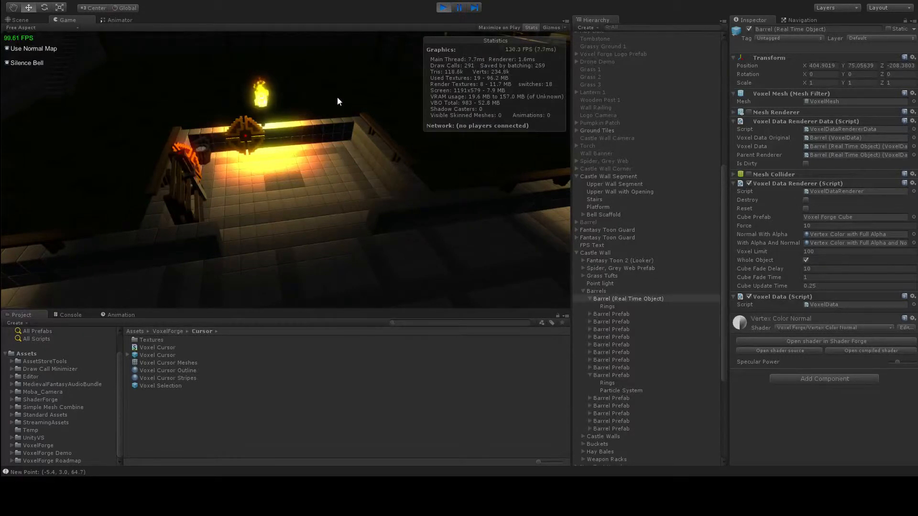
Step: Remove three adjacent blocks from the top edge of the castle wall beside the torch in the running game
middle_click_drag(338, 98, 207, 99)
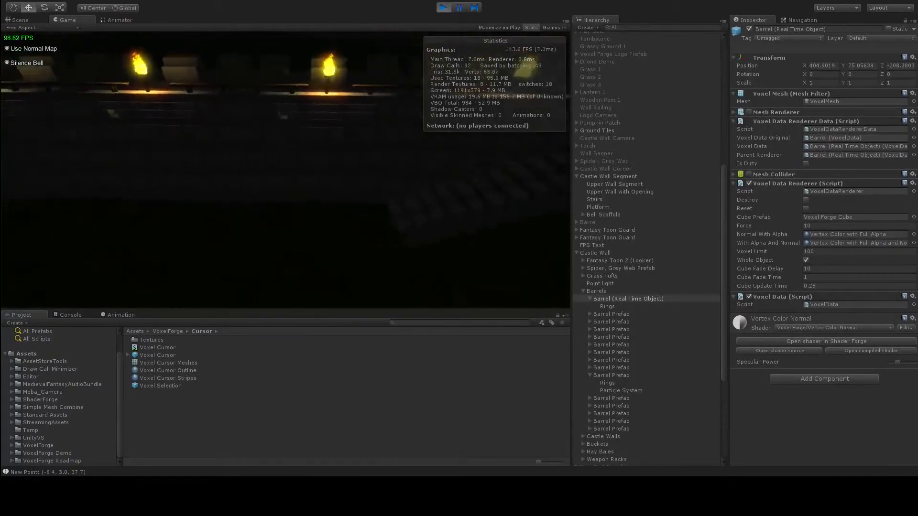
key("w")
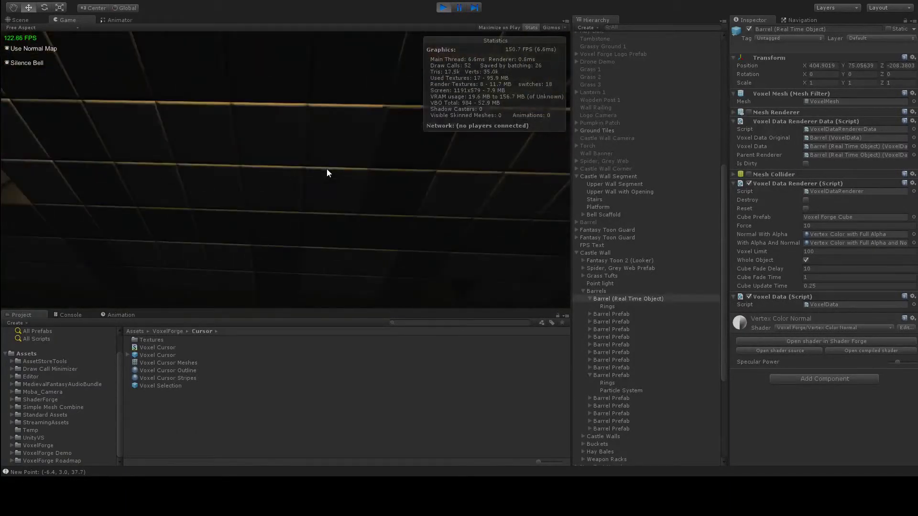
scroll(328, 174, "down", 5)
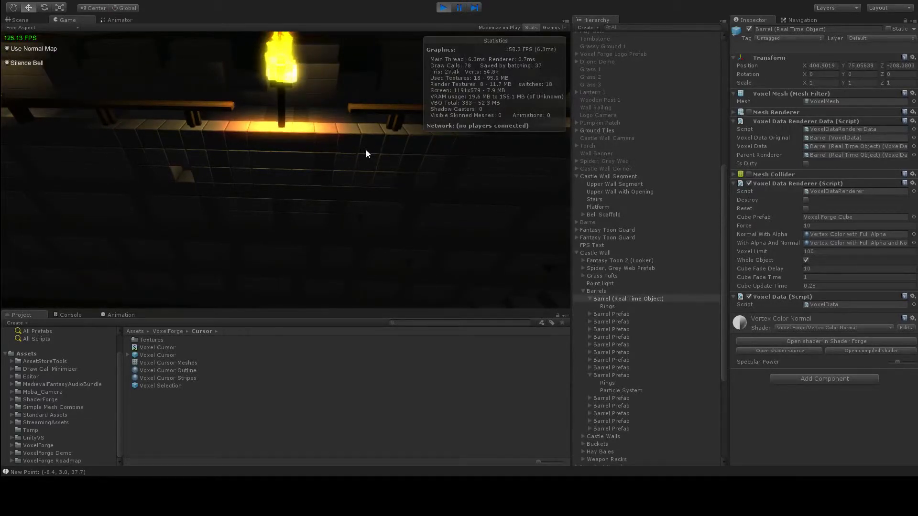
left_click(342, 146)
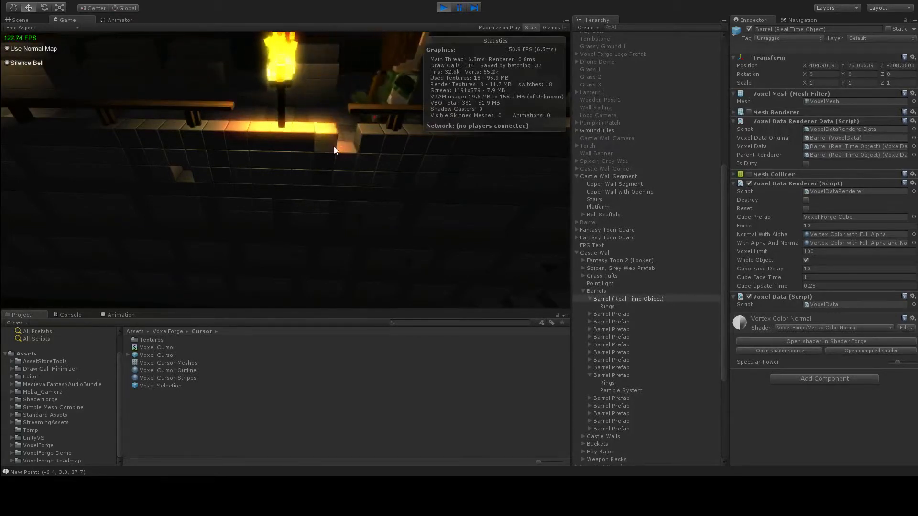
left_click(334, 146)
left_click(374, 147)
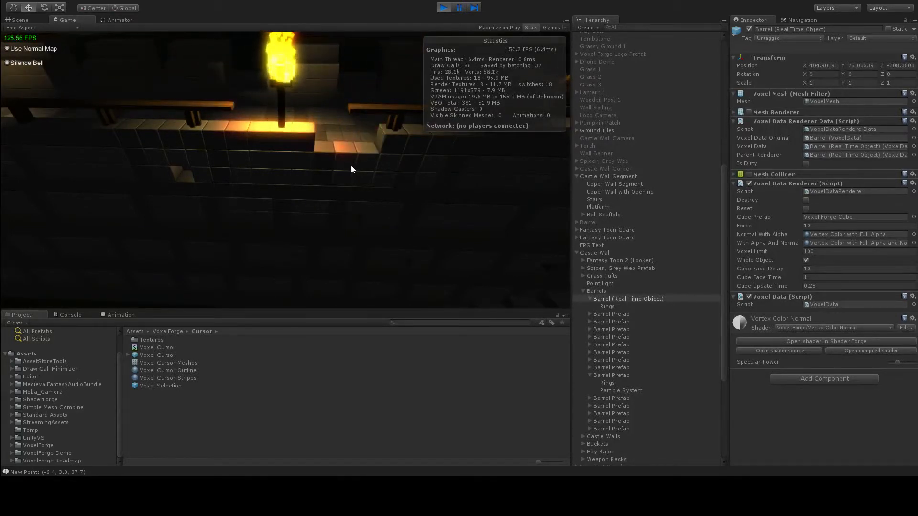
Step: Add blocks to the wall face below the torch, building a ledge two blocks wide that projects outward
right_click(302, 142)
right_click(304, 154)
right_click(301, 169)
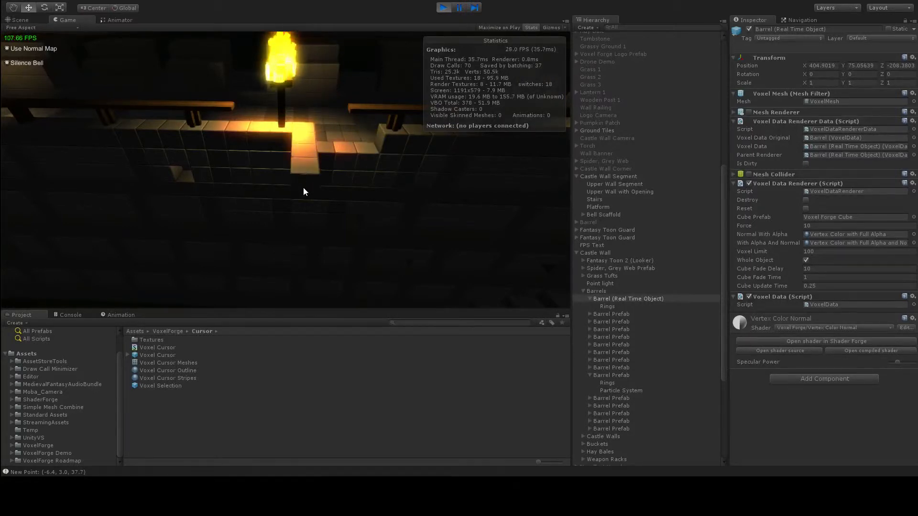
right_click(303, 180)
right_click(280, 157)
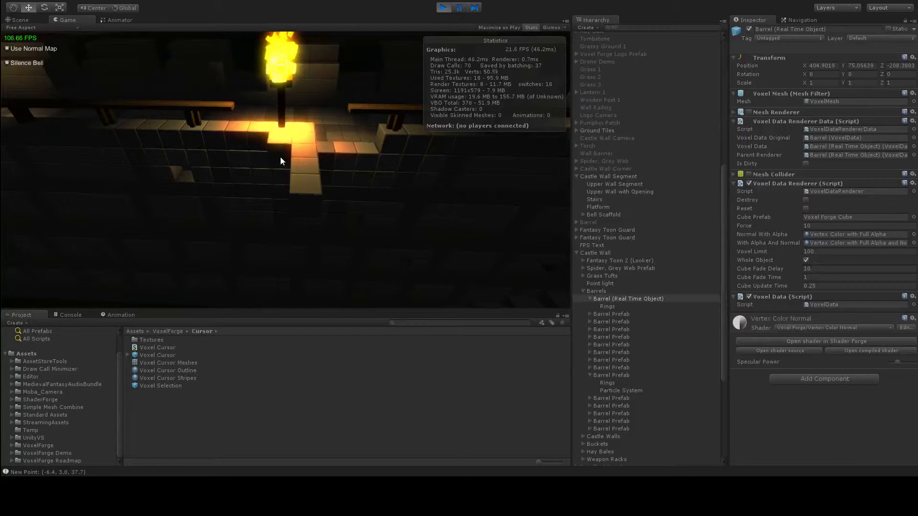
right_click(282, 182)
right_click(289, 205)
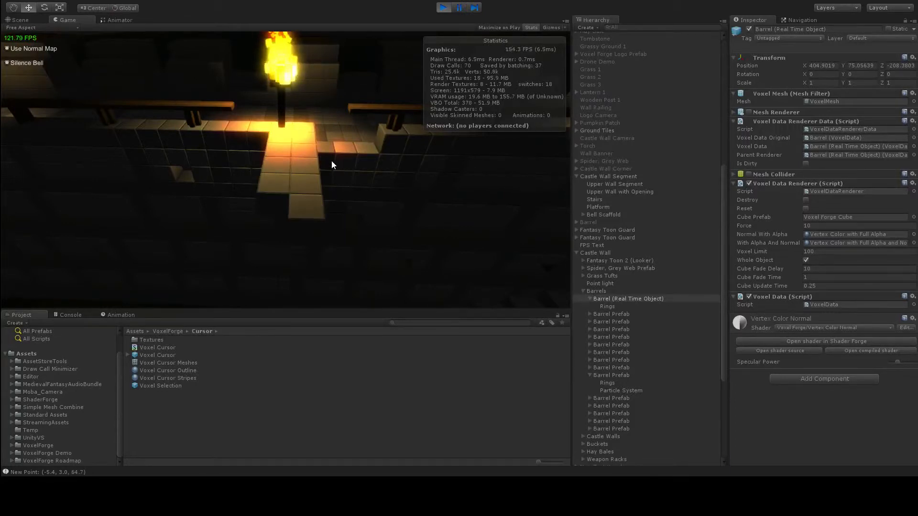
right_click(277, 203)
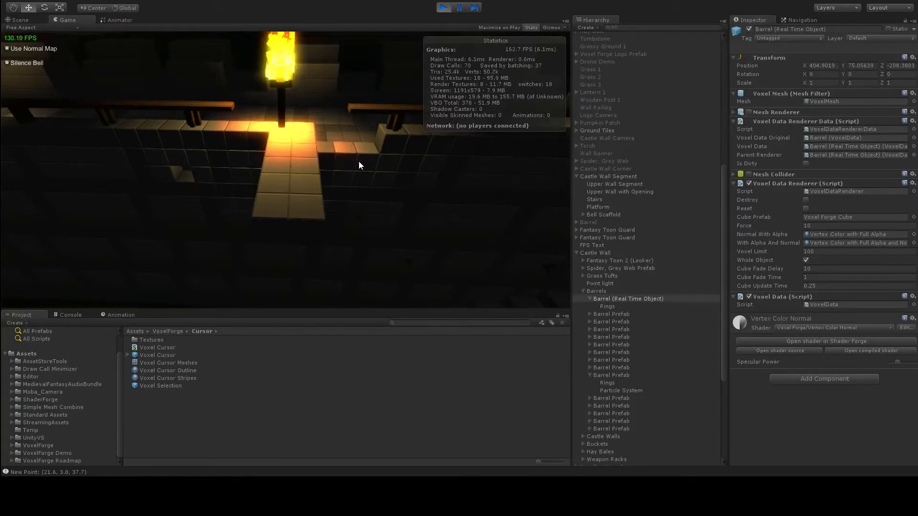
Step: Build a second block ledge projecting outward from the wall notch, alongside the ledge below the torch
key("d")
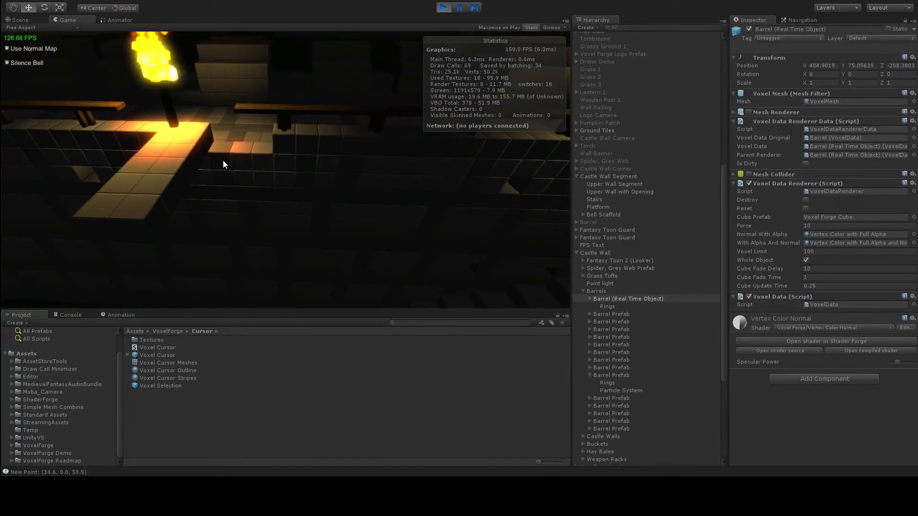
left_click(239, 160)
left_click(259, 160)
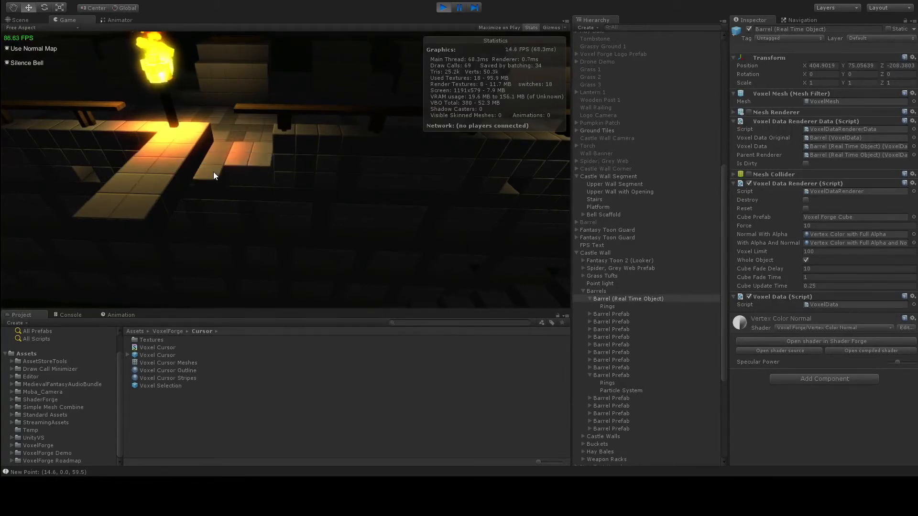
left_click(234, 175)
left_click(257, 180)
left_click(206, 191)
left_click(230, 193)
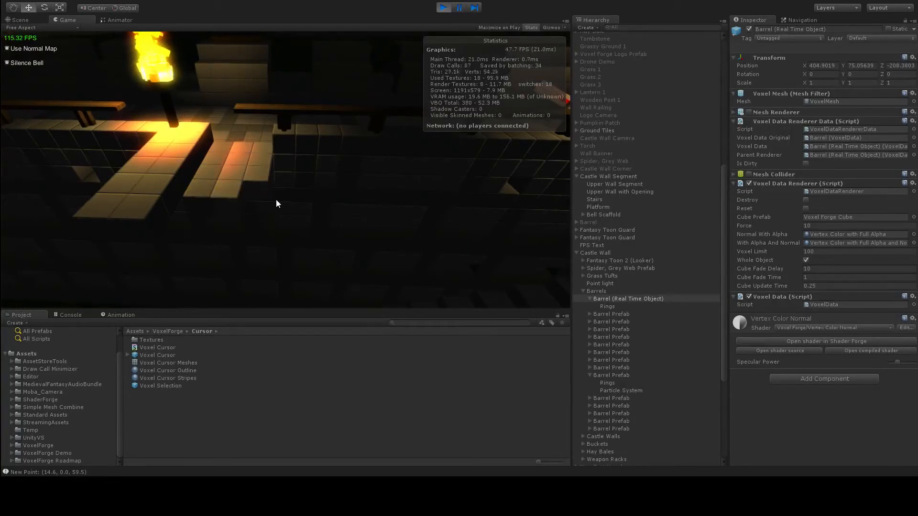
left_click(269, 193)
left_click(254, 195)
left_click(250, 206)
left_click(229, 208)
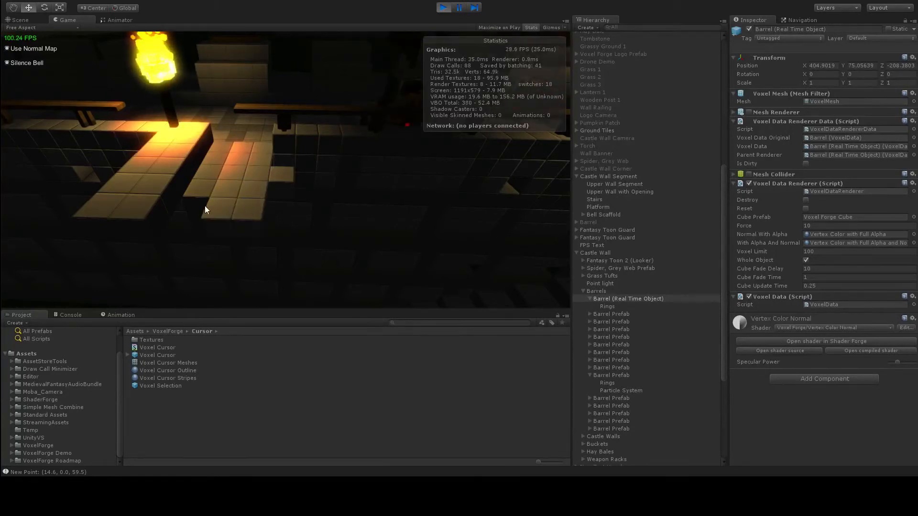
left_click(196, 209)
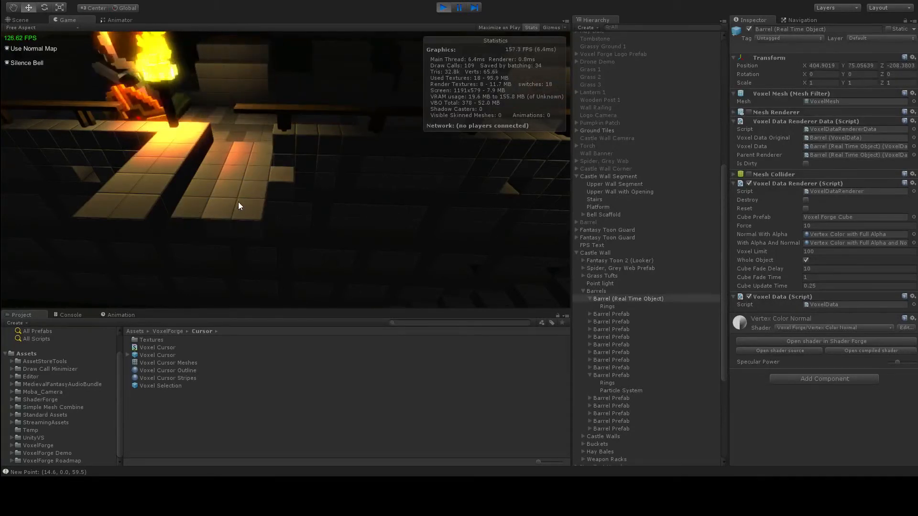